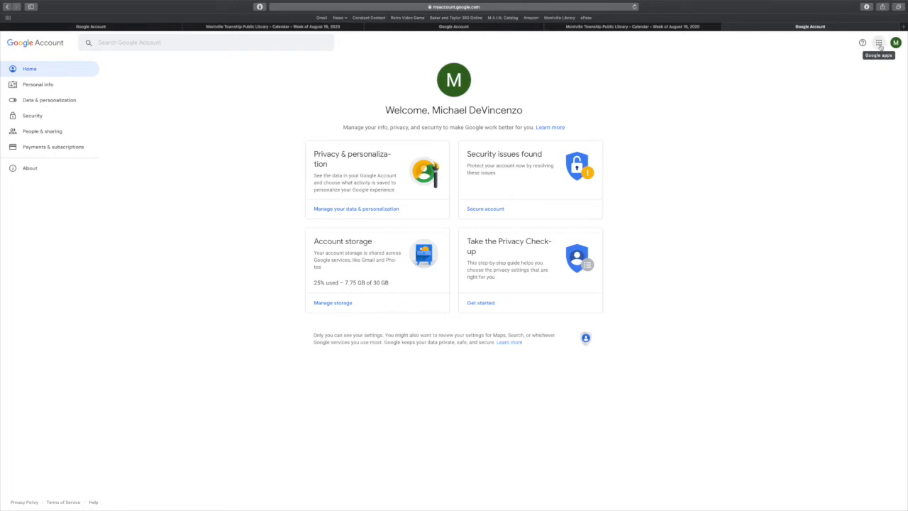
Step: Switch to Google Calendar and start creating a new calendar
click(879, 44)
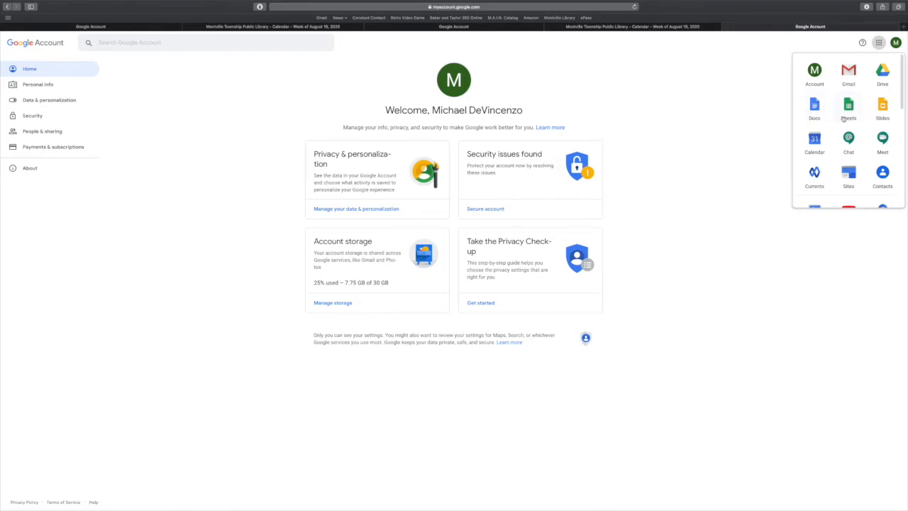
click(816, 144)
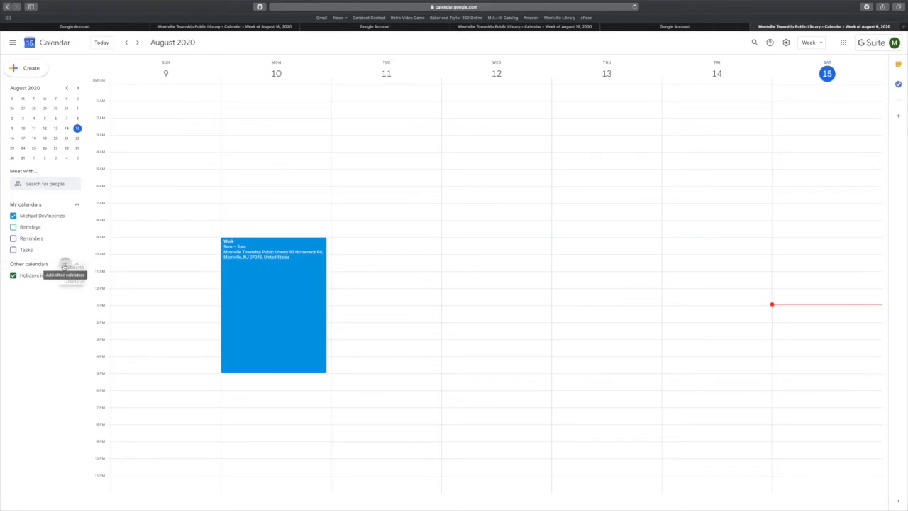
click(65, 265)
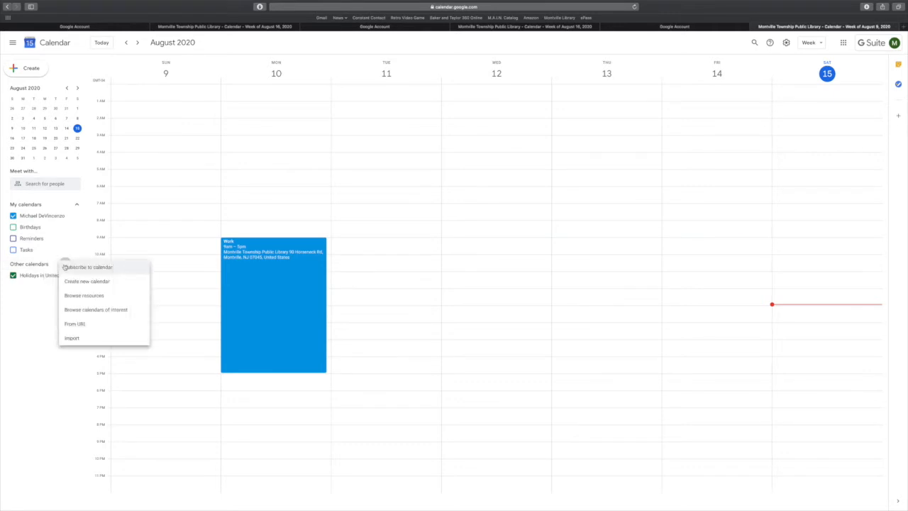
click(116, 283)
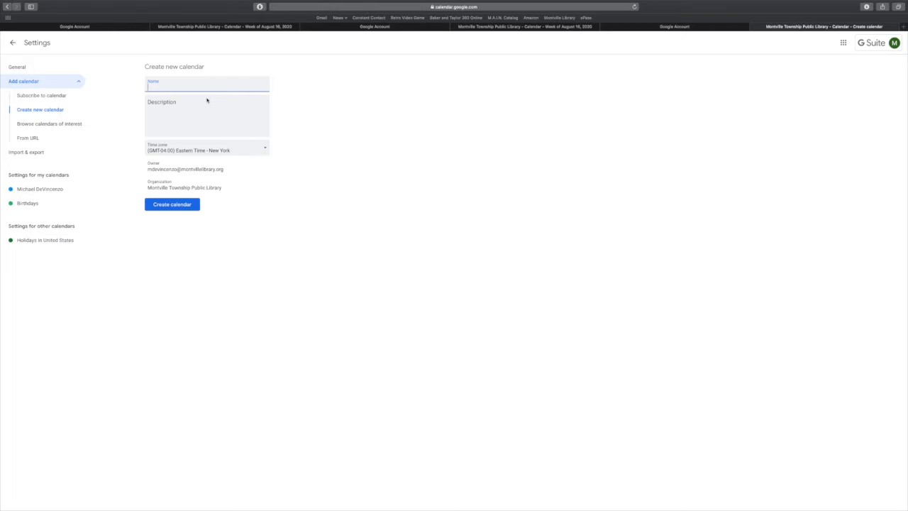
Step: Create the calendar Weeding Schedule with the description "This calendar tracks our weekly weeding tasks. Please enter all scheduled weeding tasks in this calendar."
text(Weeding Schedule)
click(191, 107)
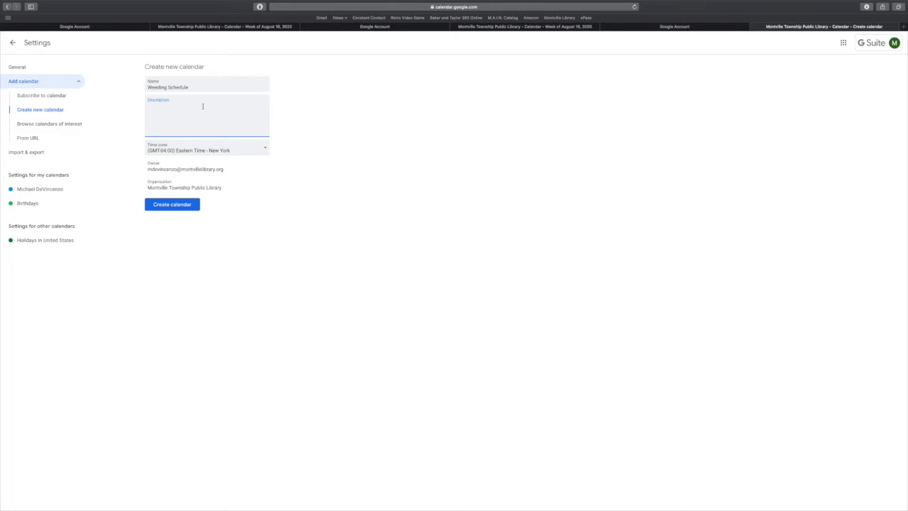
text(This calendar tracks our weekly weeding tasks. Please enter all scheduled weeding tasks in this calendar.)
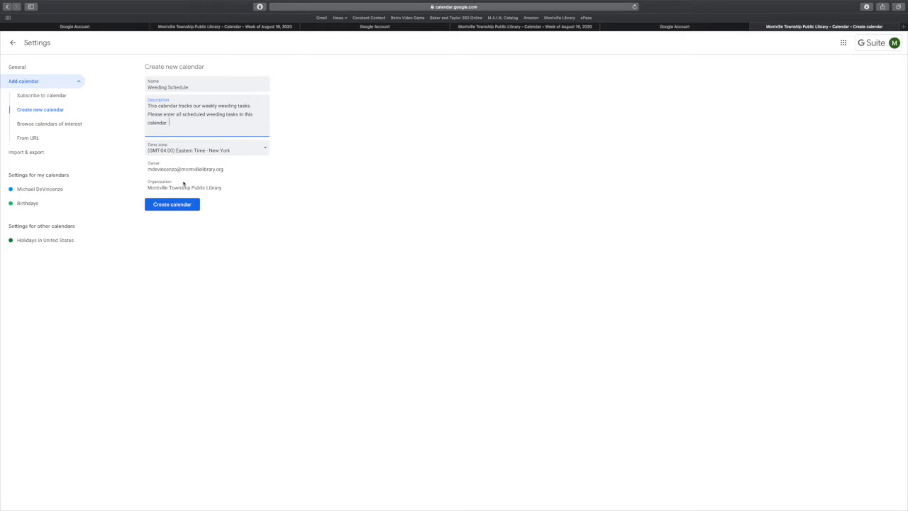
click(174, 205)
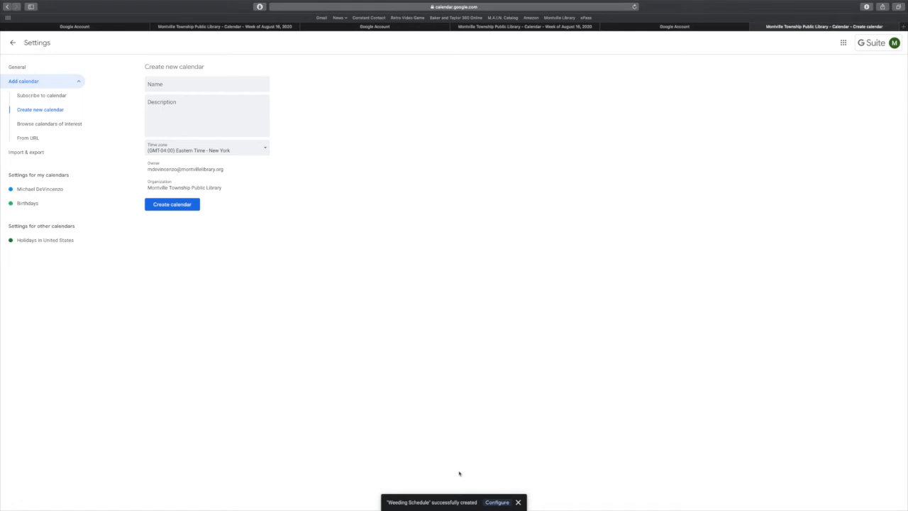
click(14, 43)
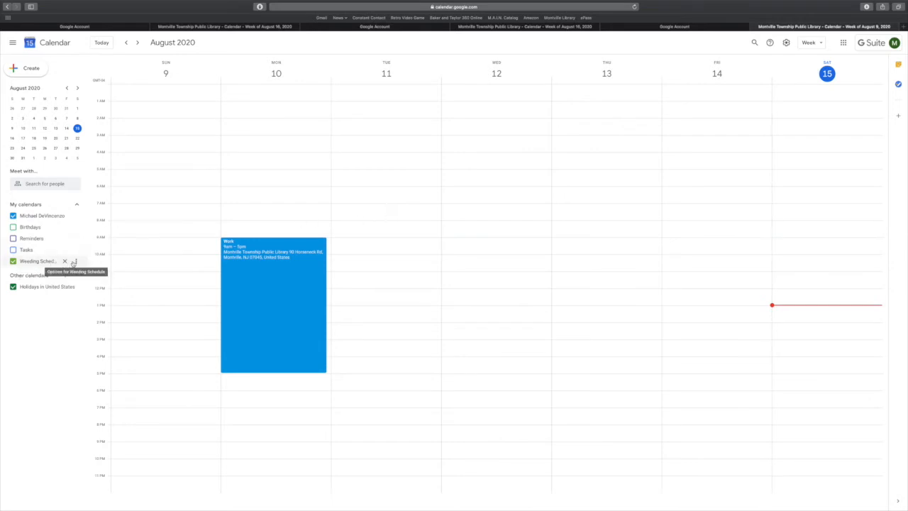
Step: Open the settings and sharing page of the Weeding Schedule calendar and review its access permissions and sharing options
click(74, 262)
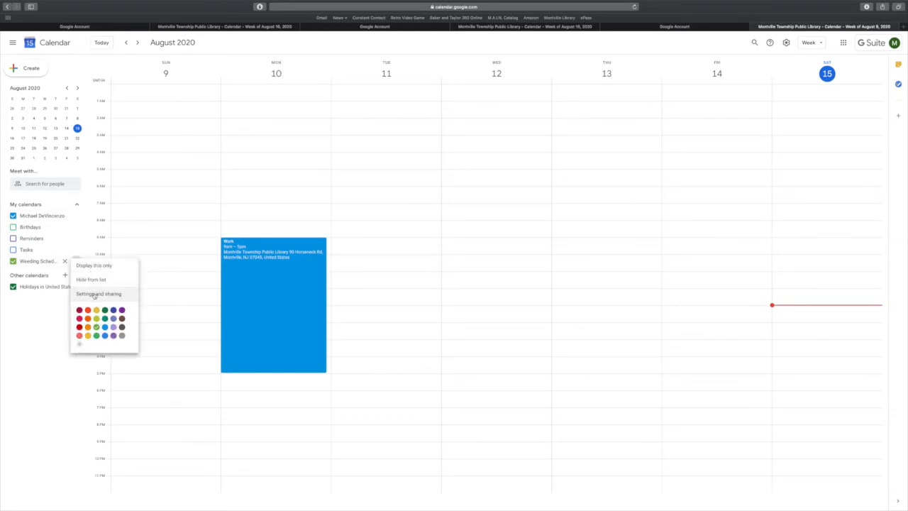
click(106, 294)
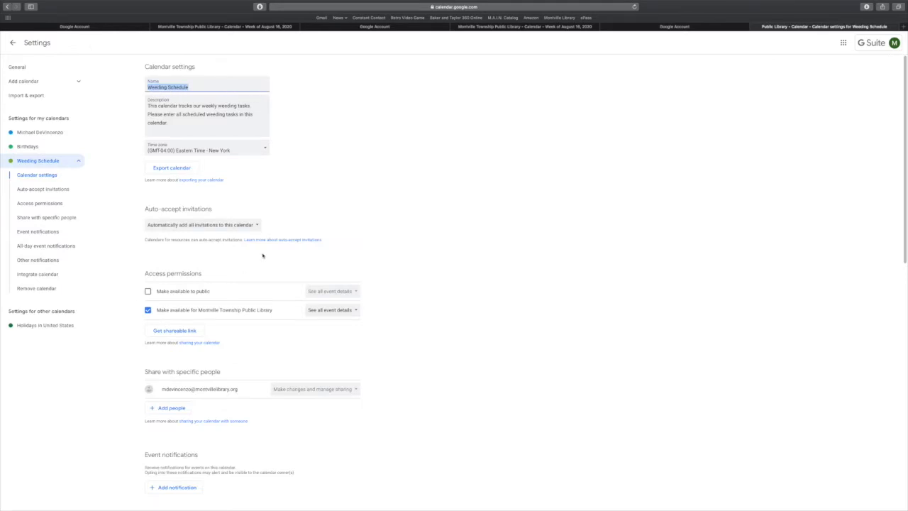
scroll(262, 255, down, 1)
scroll(262, 256, up, 1)
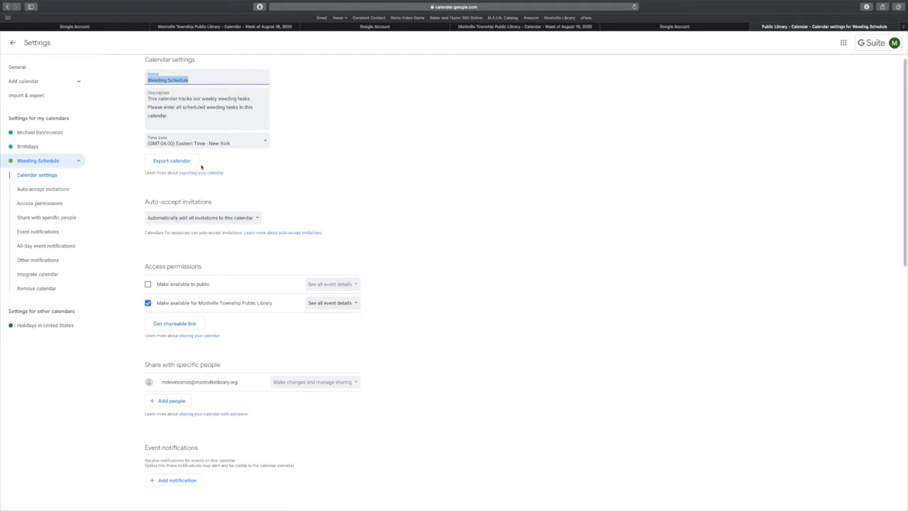
scroll(227, 207, down, 2)
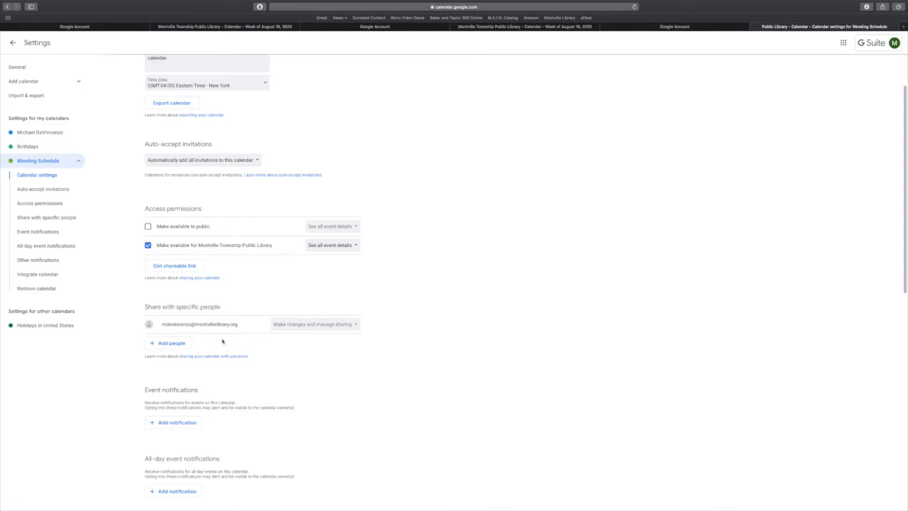
Step: Examine the suggested contacts and permission levels for sharing the calendar with specific people, and return to the calendar without sharing
click(173, 344)
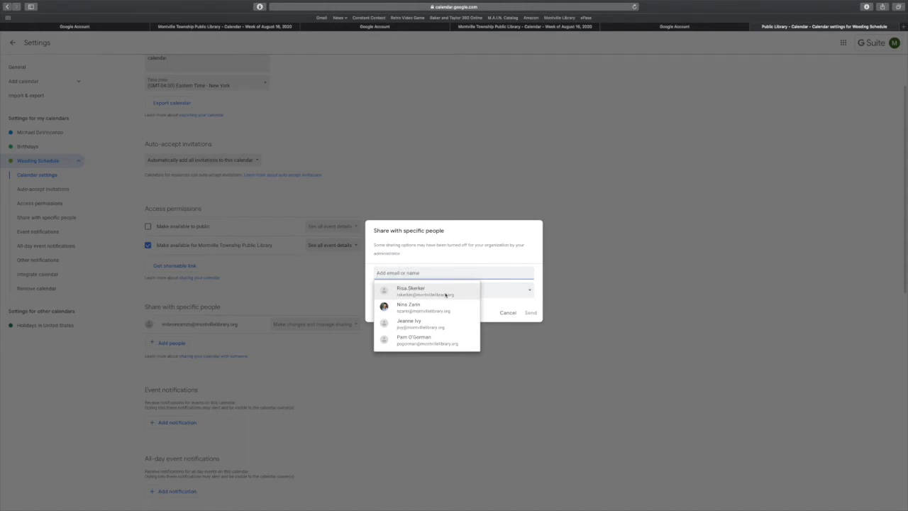
click(432, 254)
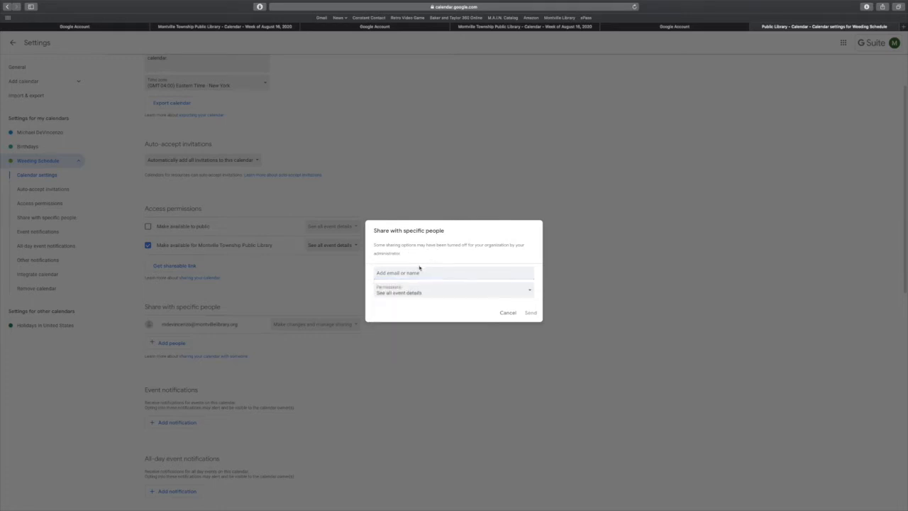
click(418, 272)
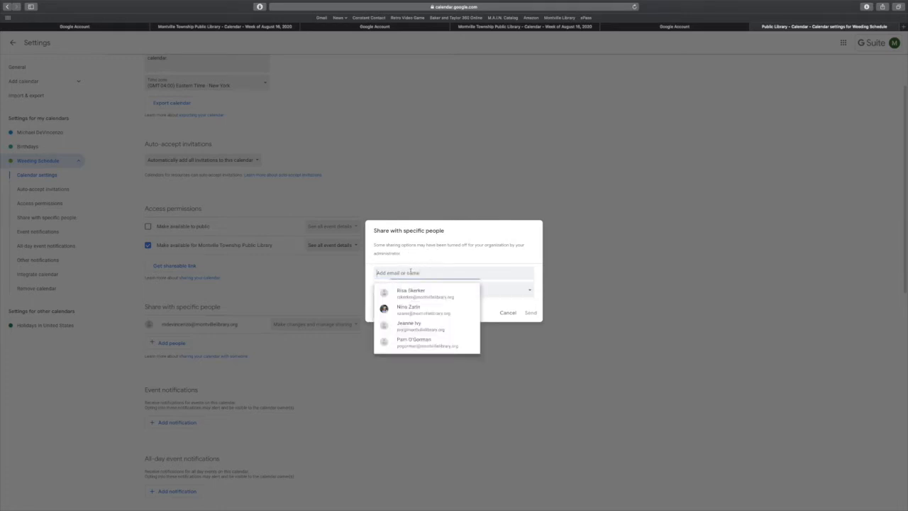
click(437, 255)
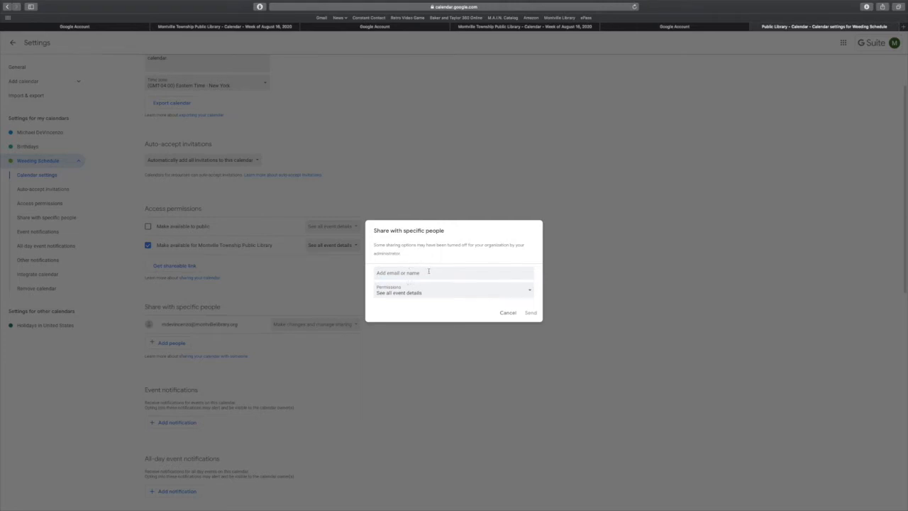
click(423, 296)
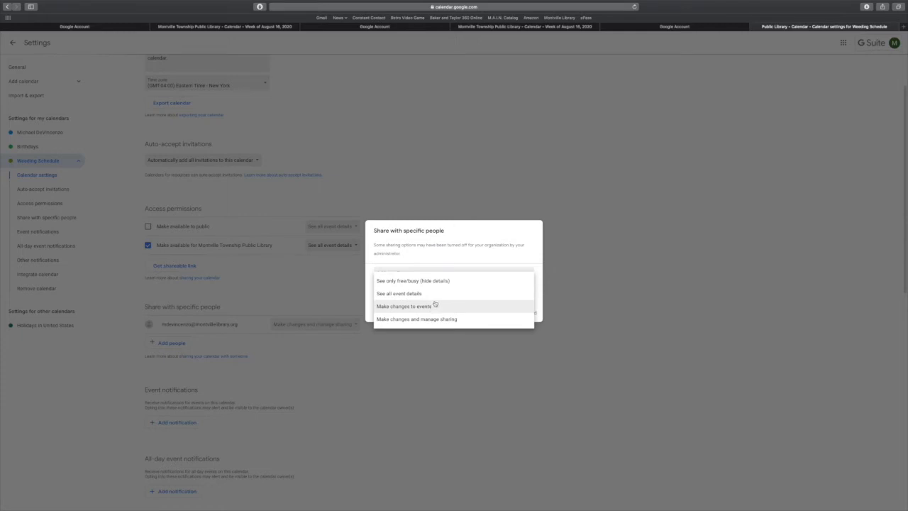
click(468, 256)
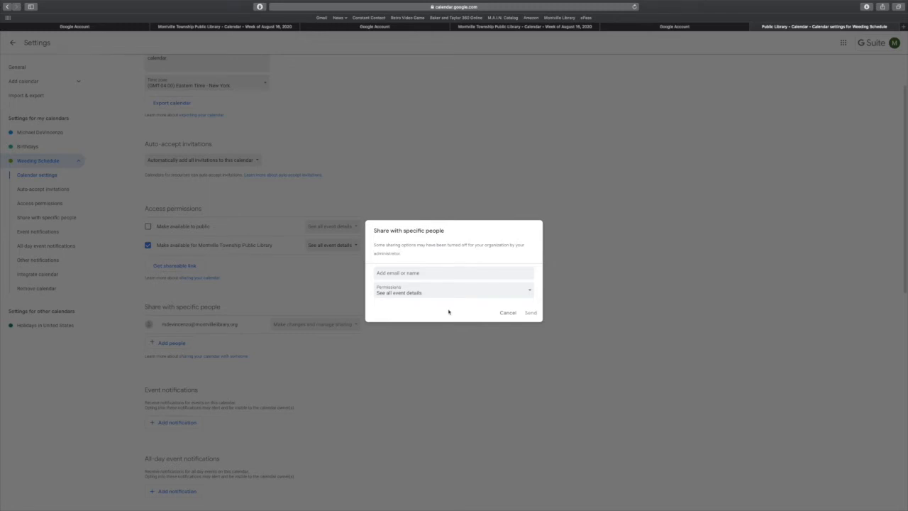
click(507, 313)
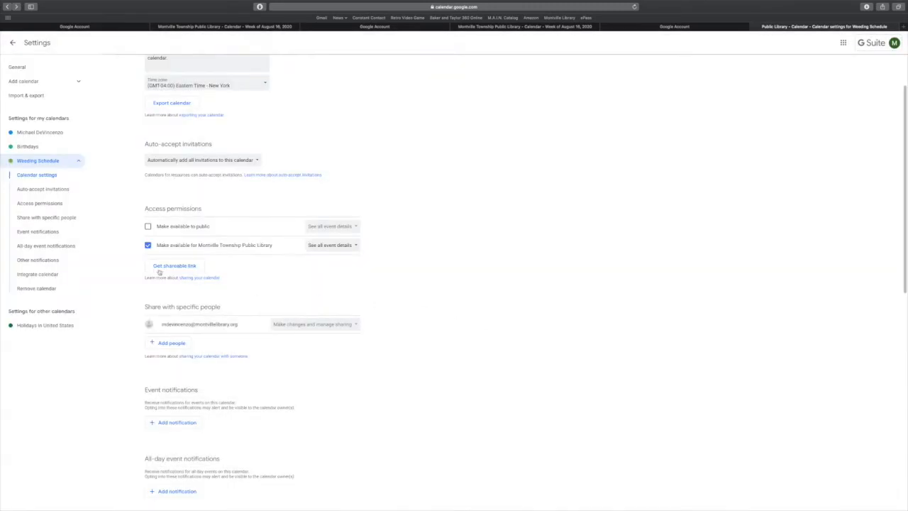
click(13, 43)
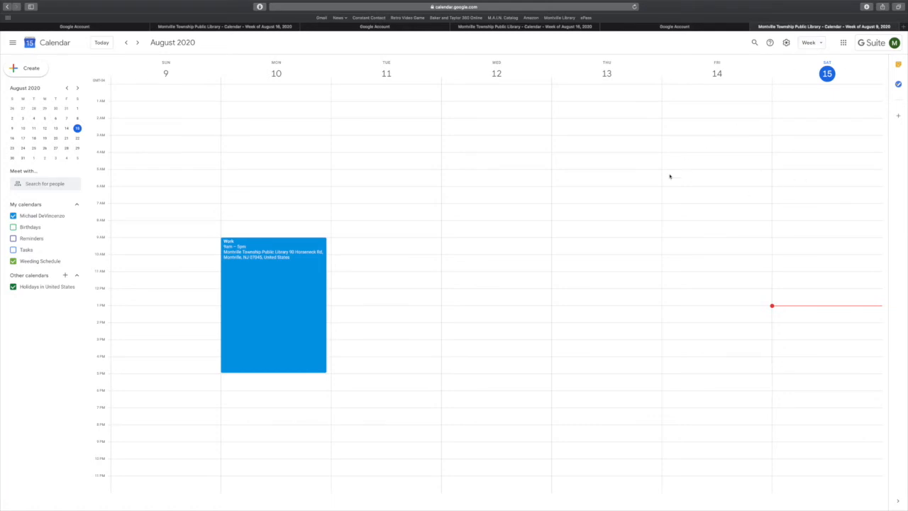
Step: Show the calendar by month and start an event on August 18, 2020 titled History Book Weeding
click(822, 44)
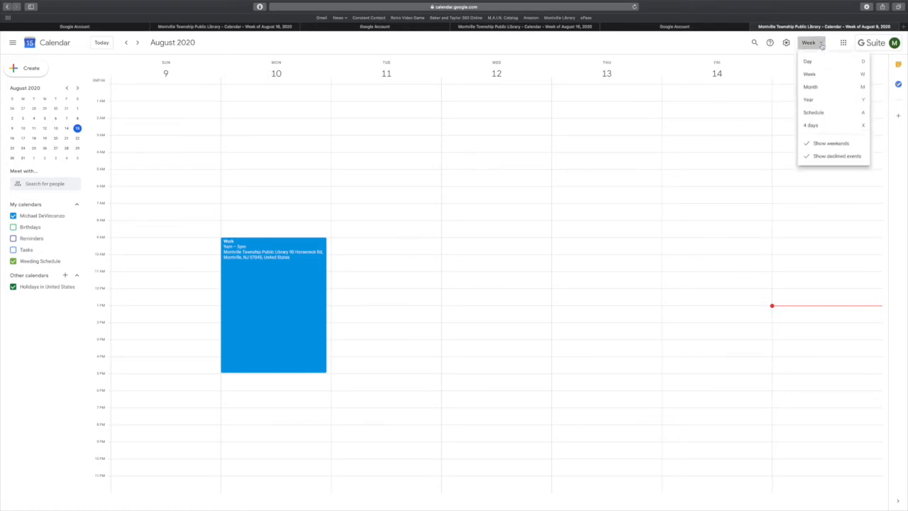
click(811, 87)
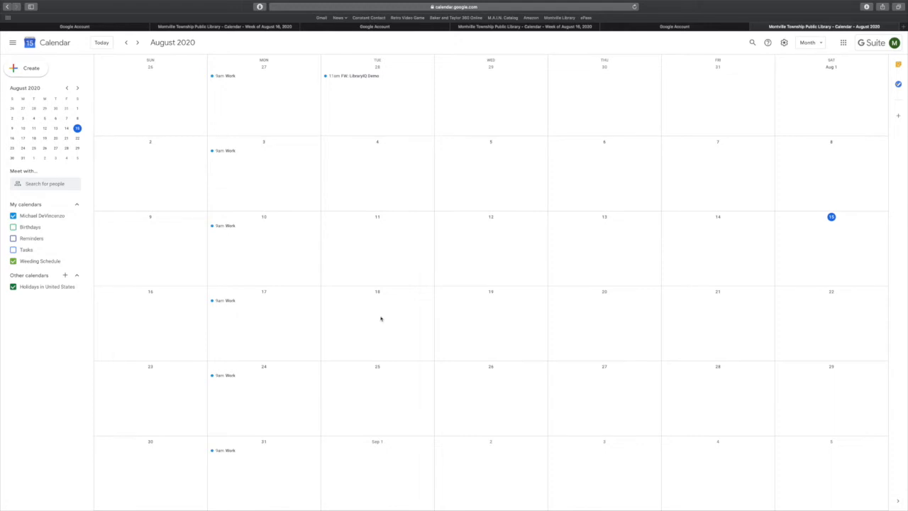
click(377, 319)
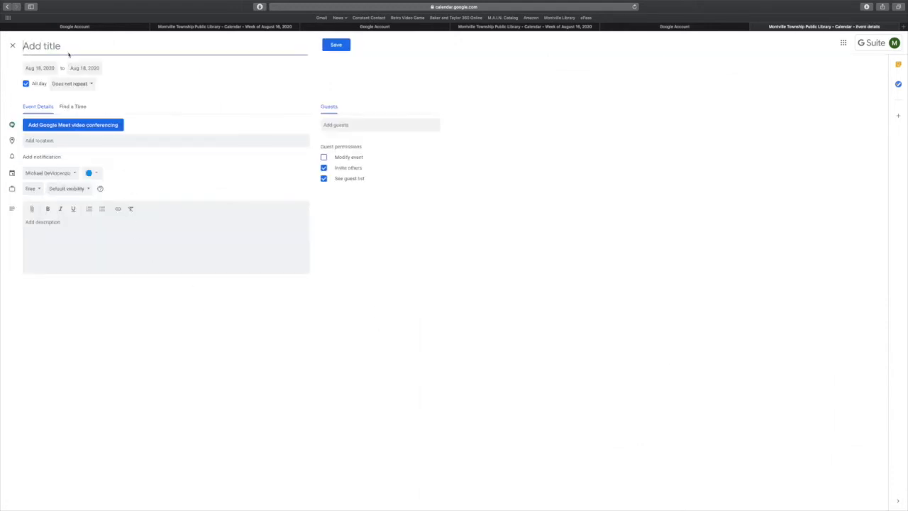
text(History Book Weeding)
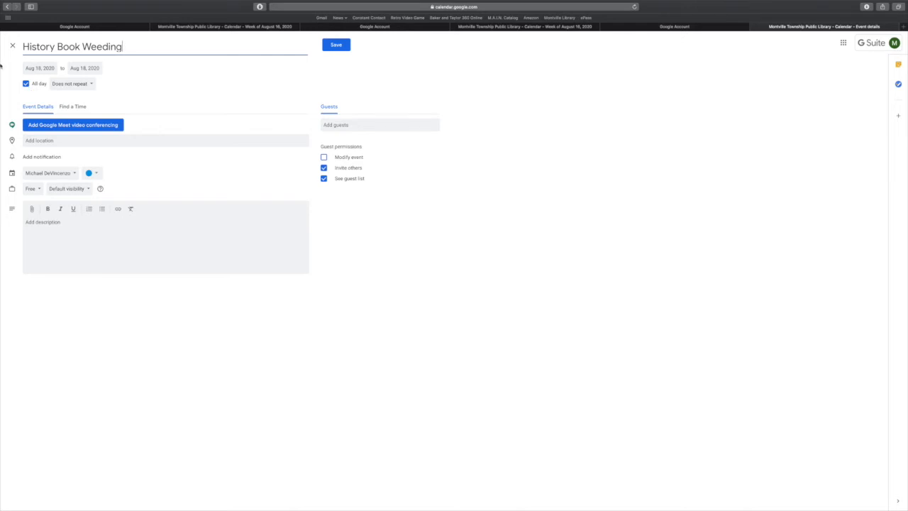
Step: Make the History Book Weeding event a timed event from 1:00pm to 4:00pm instead of all day
click(25, 84)
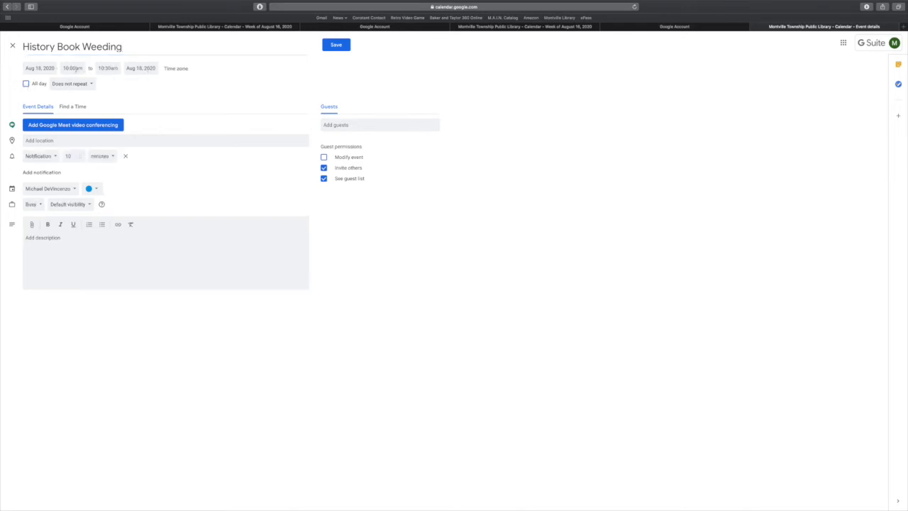
click(73, 68)
scroll(83, 119, down, 3)
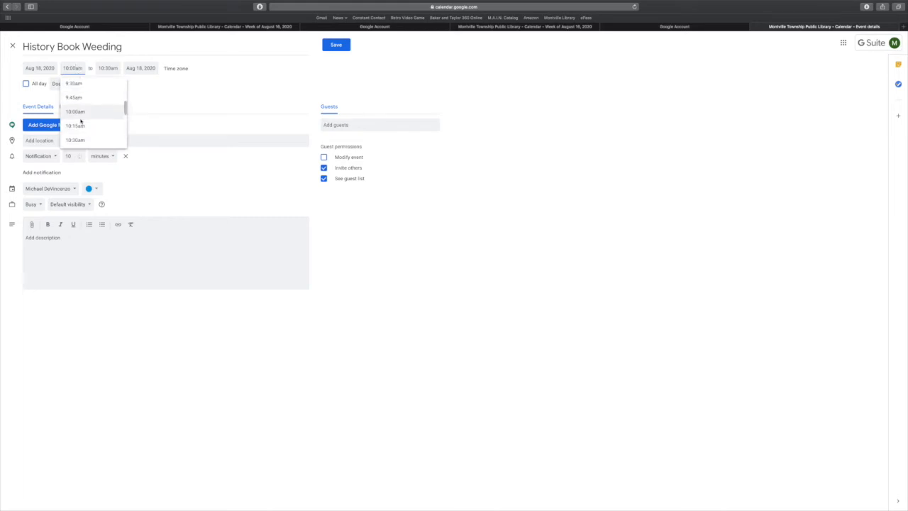
scroll(83, 119, down, 3)
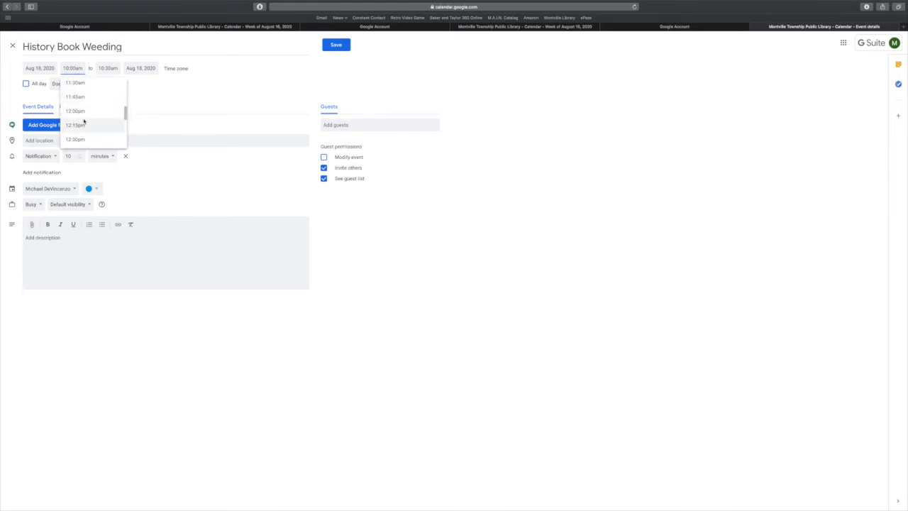
click(74, 124)
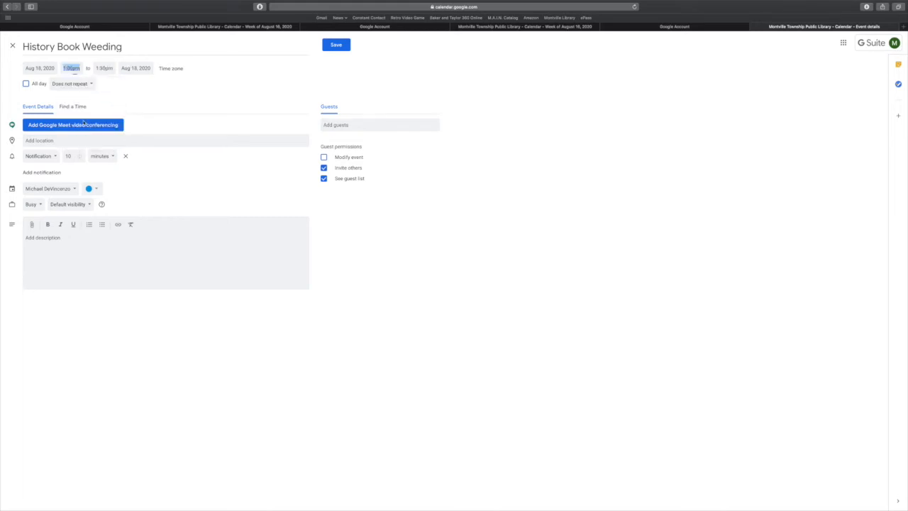
click(102, 68)
scroll(113, 106, down, 1)
scroll(140, 122, down, 2)
click(142, 126)
Step: Examine the event's repeat choices, notification types and notification time units, keeping the current selections
click(84, 86)
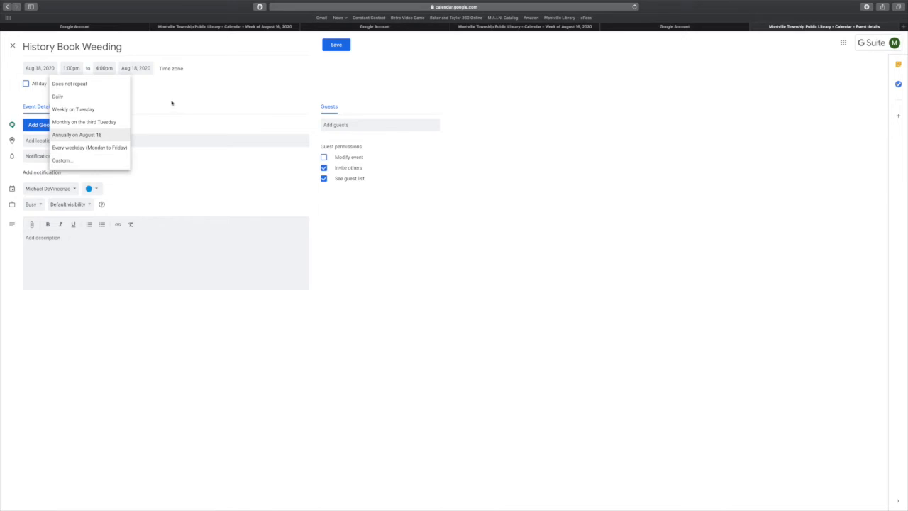
click(98, 85)
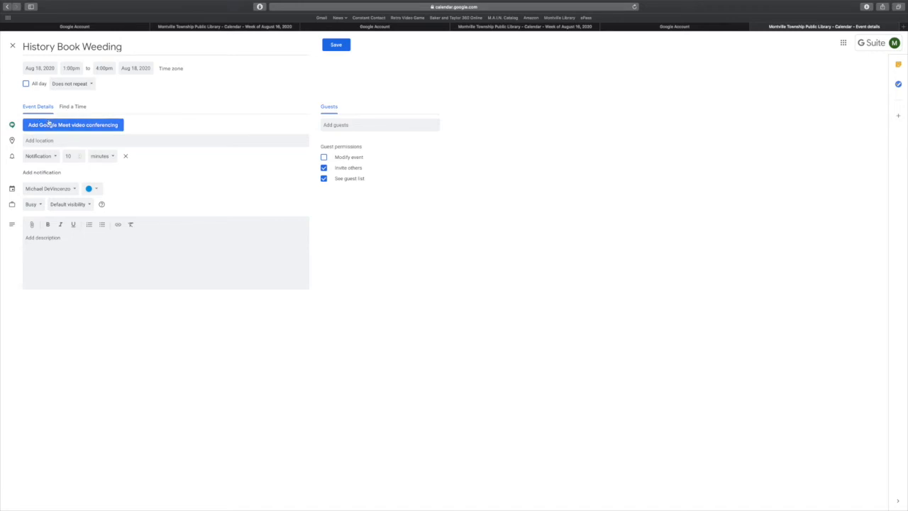
click(58, 161)
click(54, 156)
click(56, 159)
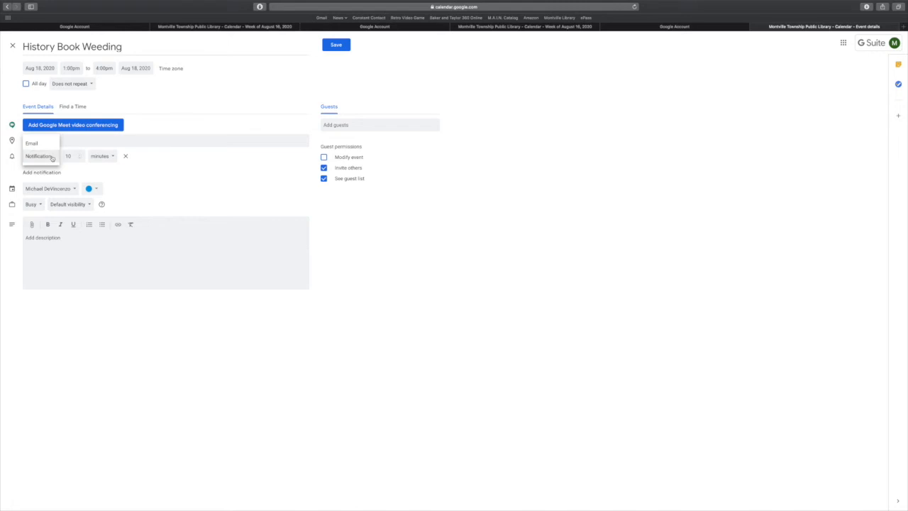
click(52, 156)
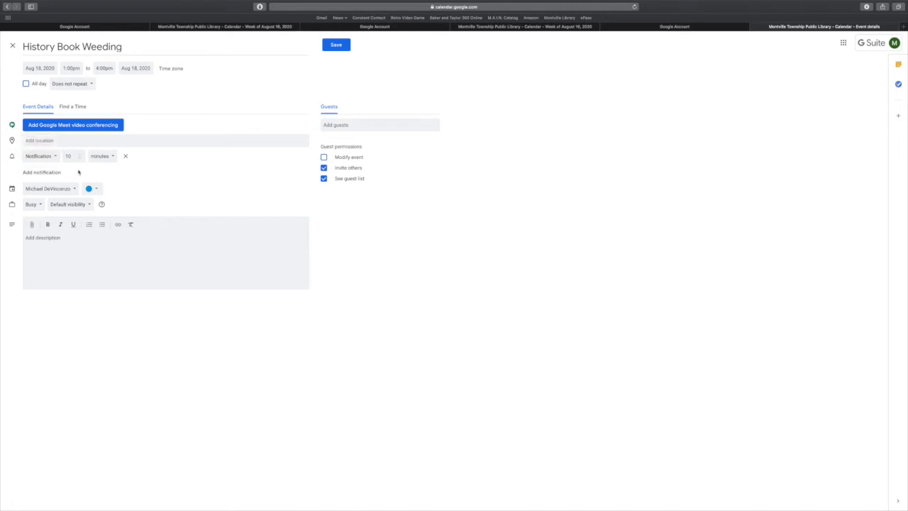
click(98, 158)
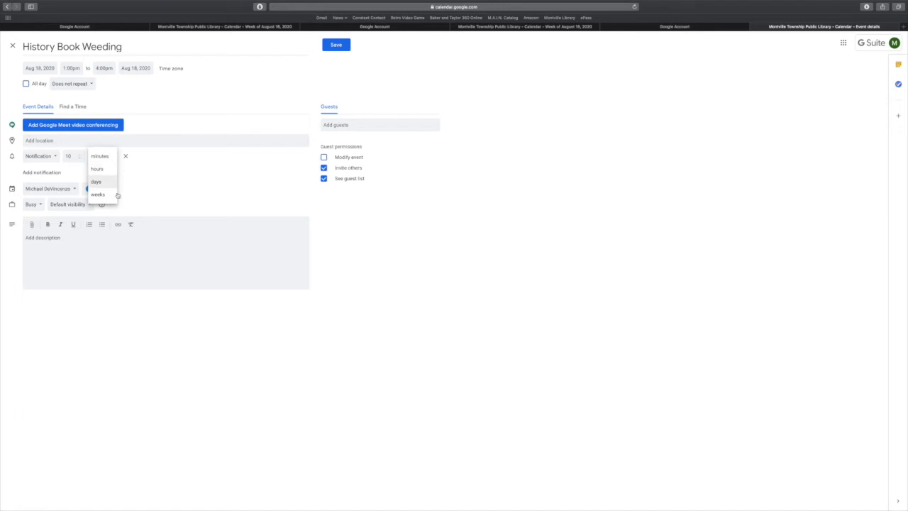
click(151, 181)
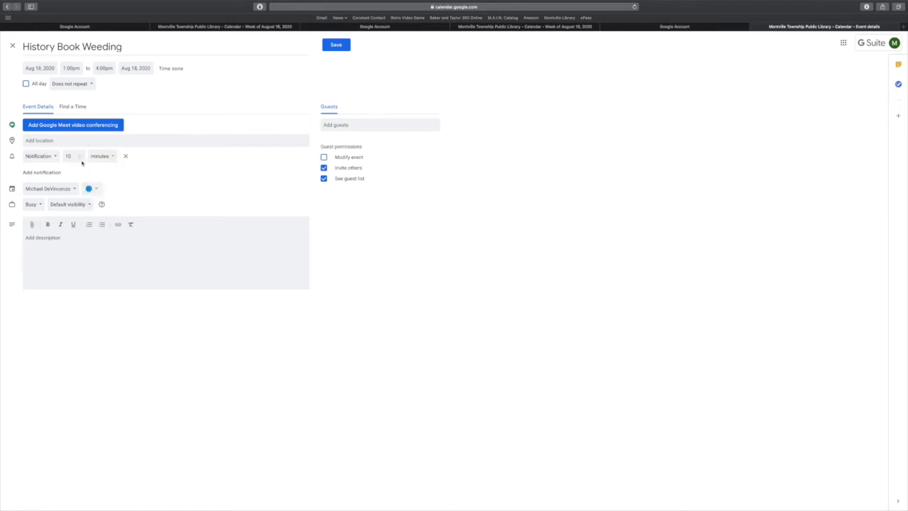
Step: Set the event's notification to 30 minutes beforehand
click(80, 158)
click(81, 154)
click(81, 156)
double_click(66, 156)
text(3)
click(100, 175)
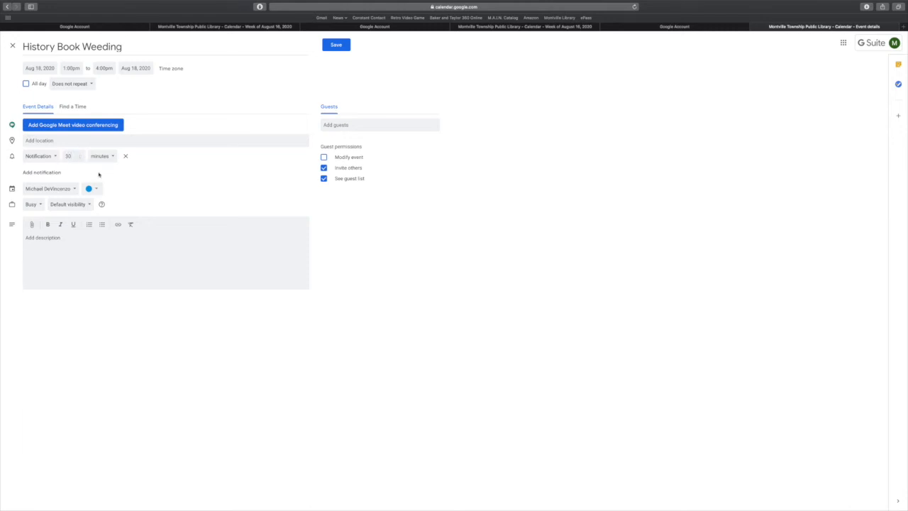
Step: Change the event's notification type to Email and assign the event to the Weeding Schedule calendar
click(57, 159)
click(54, 146)
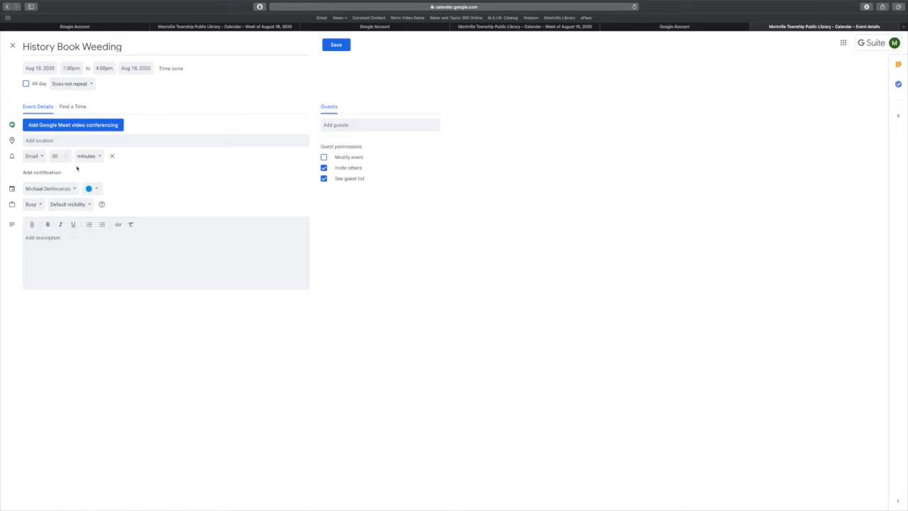
click(71, 191)
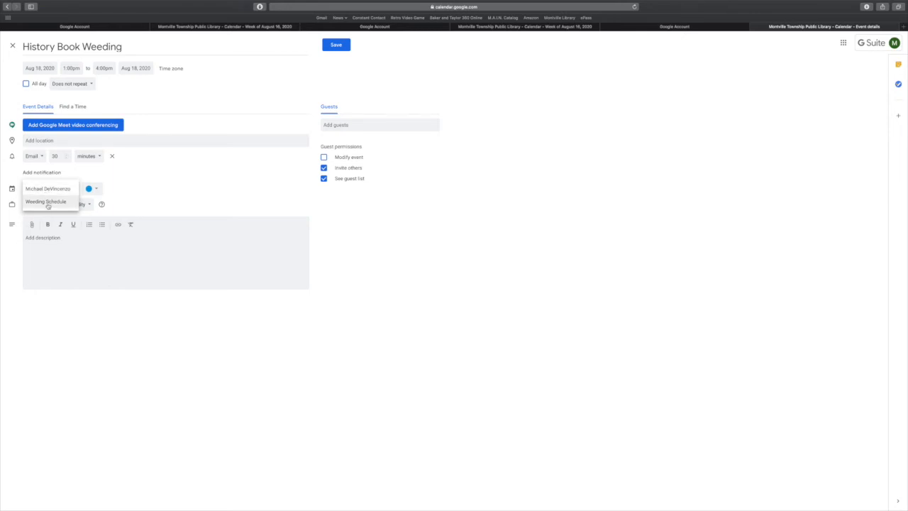
click(48, 204)
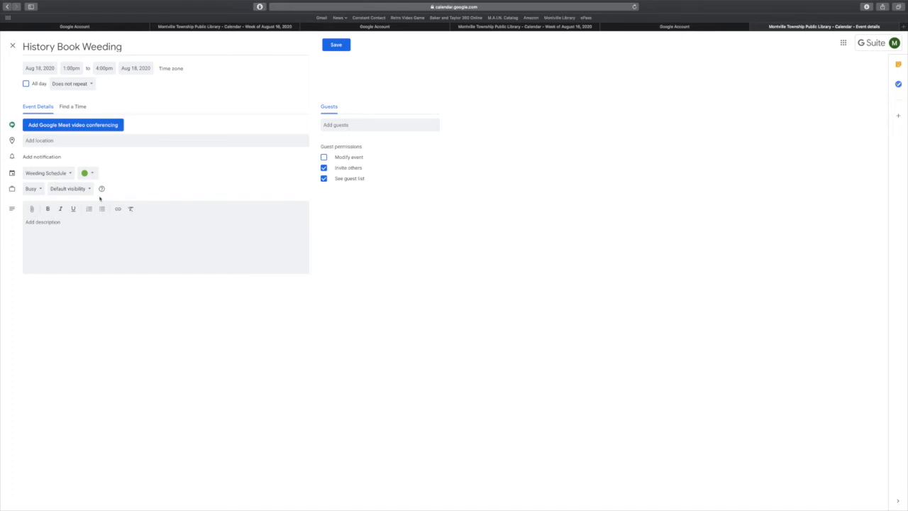
Step: Add the event description "We will be weeding the entire History collection."
click(60, 226)
text(We we)
text(ll be weeding the s)
text(ntire History collection.)
Step: Save the History Book Weeding event without adding guests and reopen it from August 18
click(368, 125)
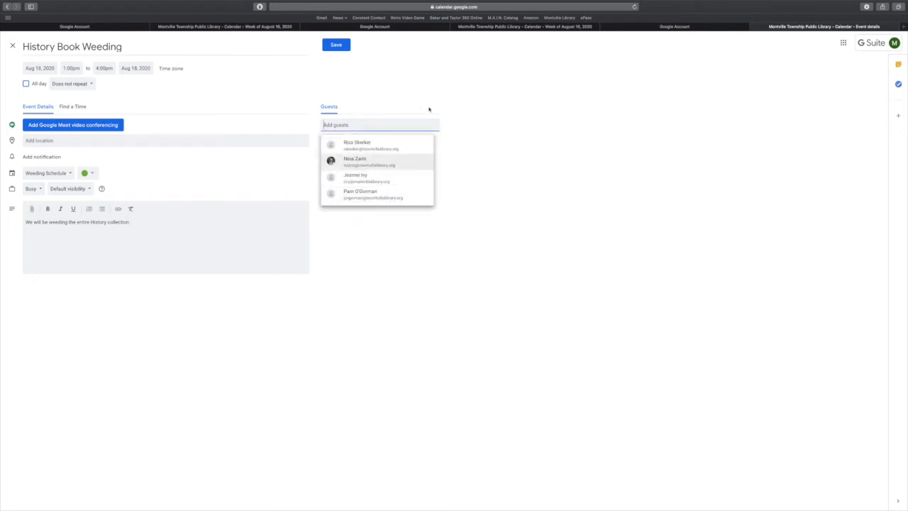
click(391, 105)
mouse_move(340, 3)
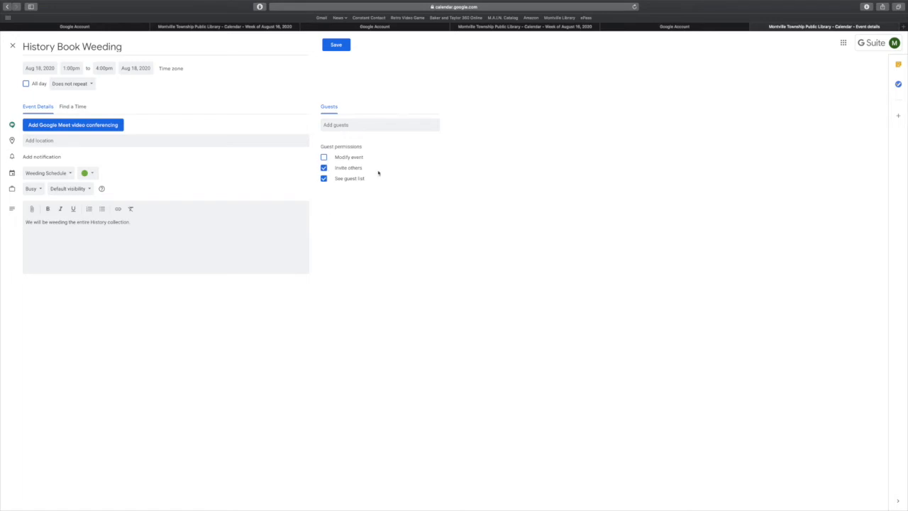
click(337, 46)
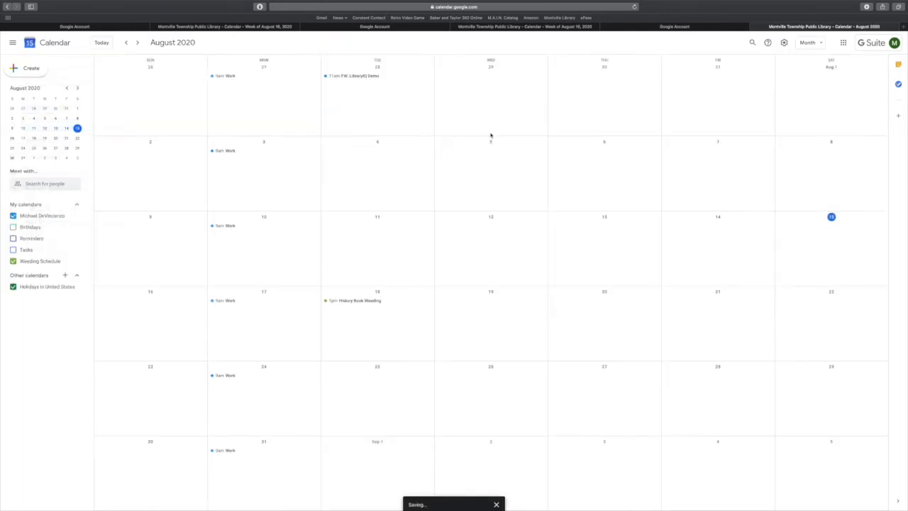
double_click(360, 302)
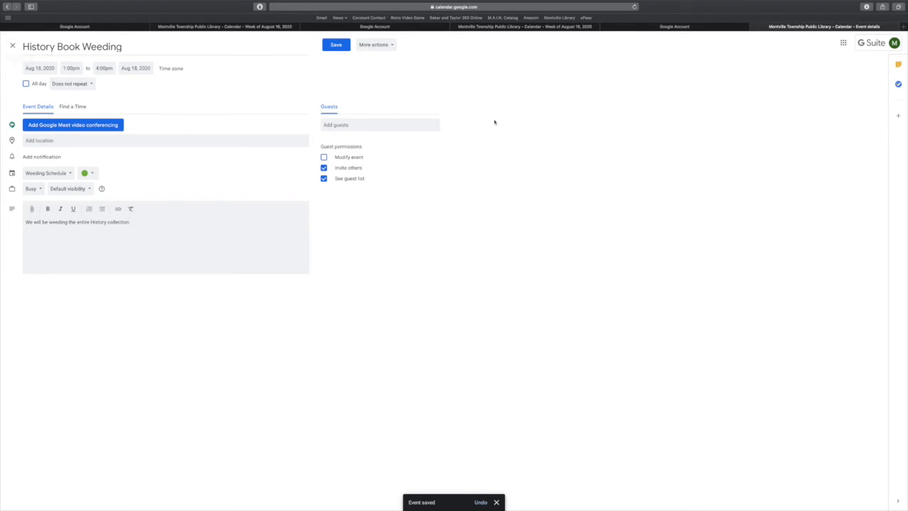
mouse_move(818, 3)
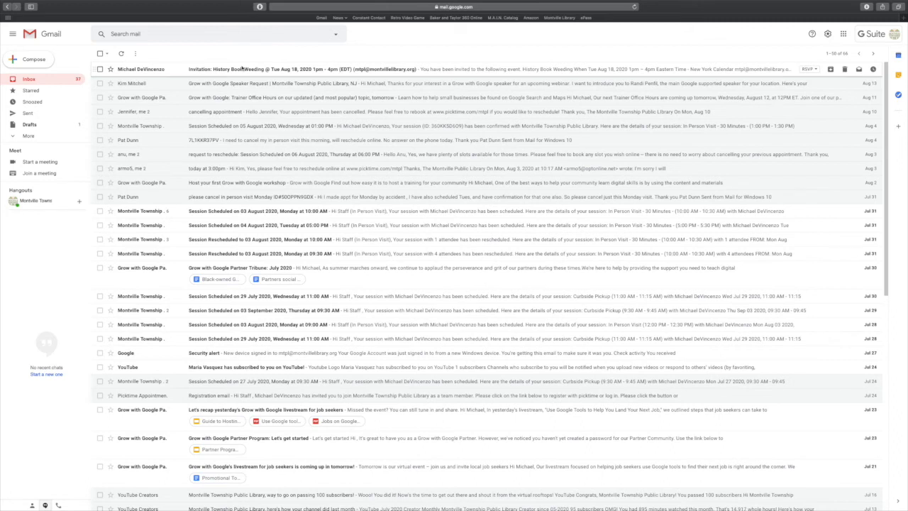
Step: Open the History Book Weeding invitation in the Gmail inbox and decline it
click(843, 34)
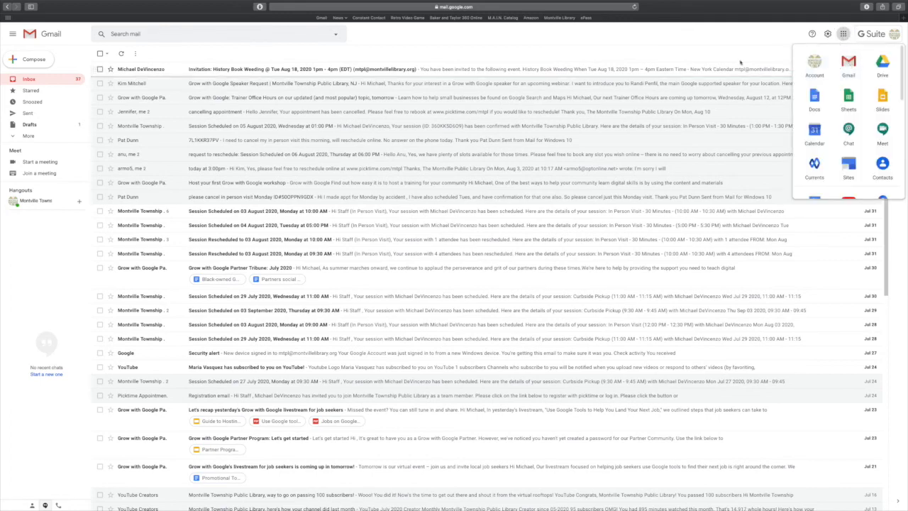
click(691, 46)
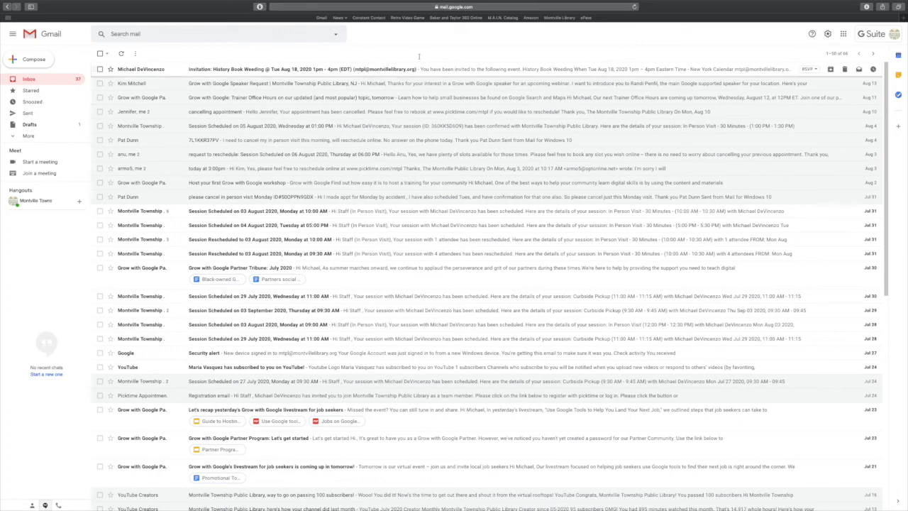
click(375, 72)
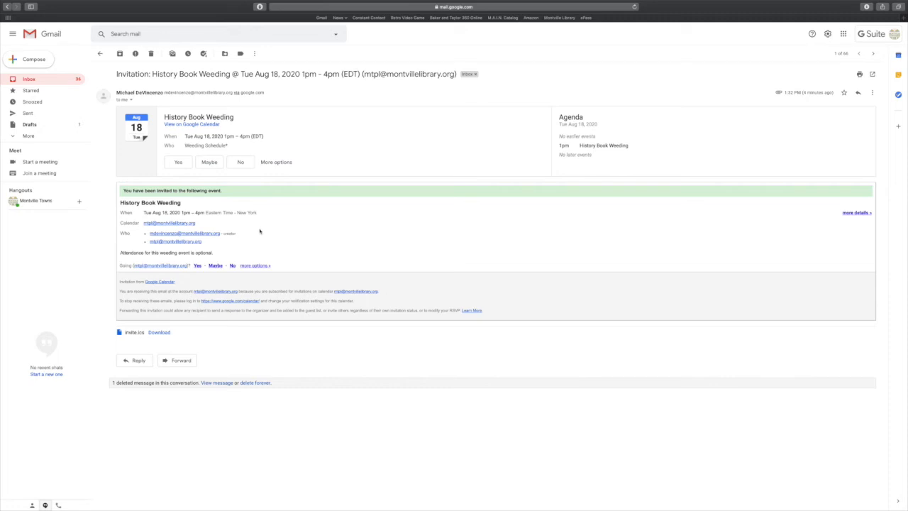
click(232, 266)
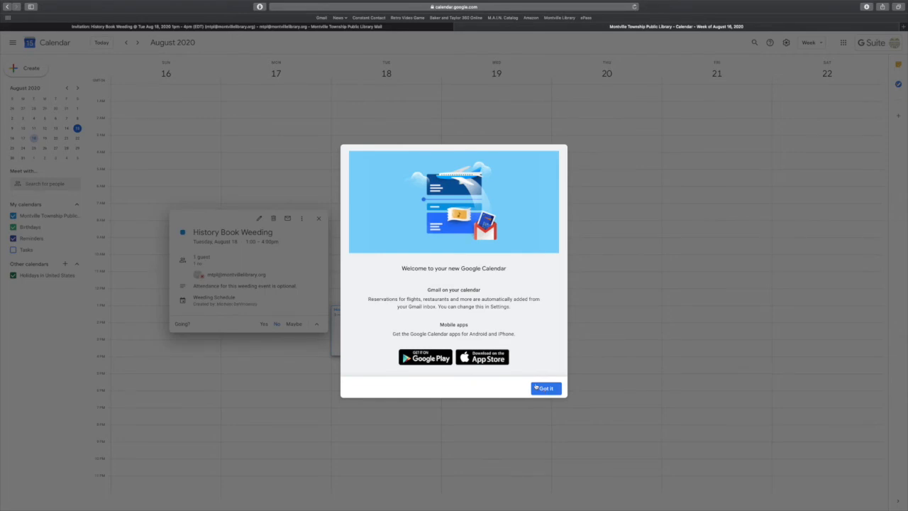
Step: Dismiss the calendar's welcome message and introductory tip, and close the History Book Weeding event details
click(537, 387)
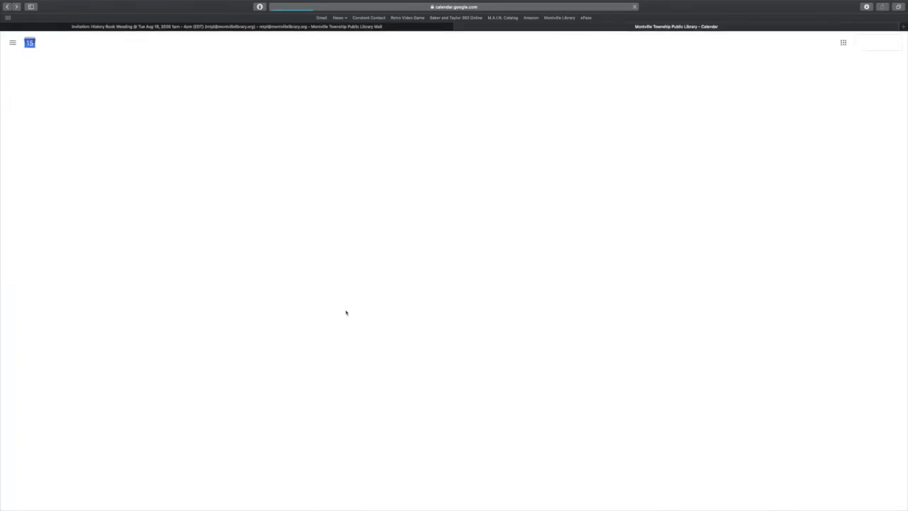
click(351, 318)
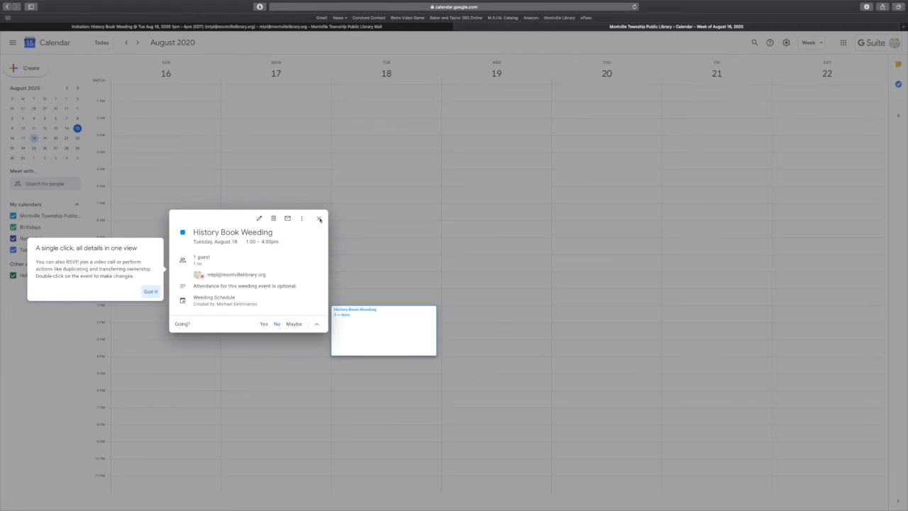
click(152, 289)
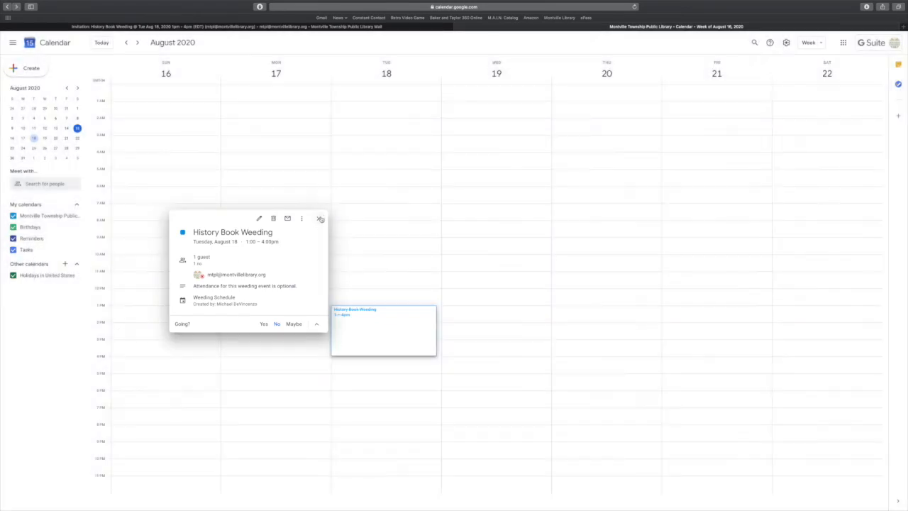
click(319, 218)
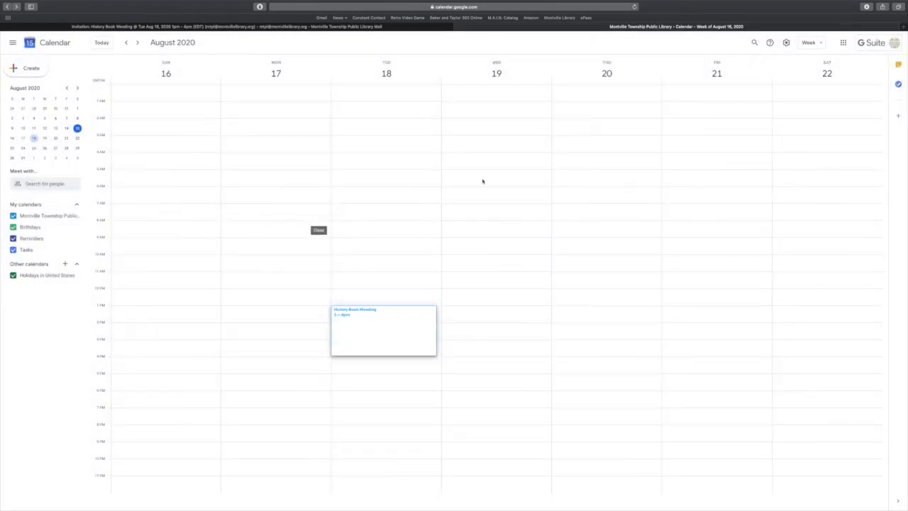
Step: Switch to Gmail and start a new email in a full-screen compose window
click(842, 43)
click(843, 69)
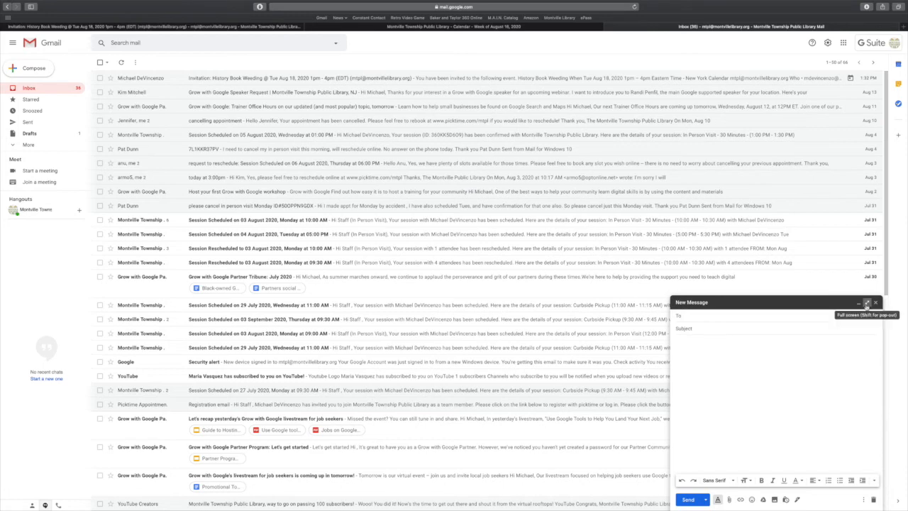
click(866, 304)
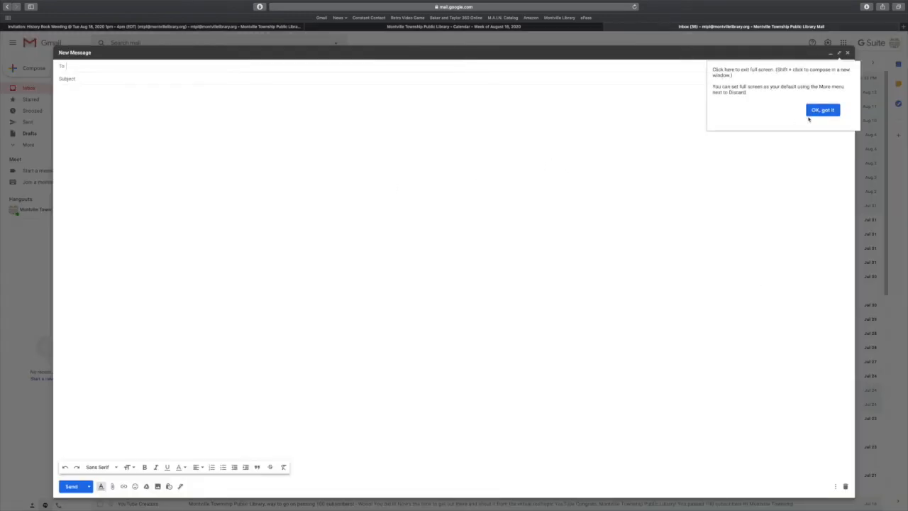
click(822, 111)
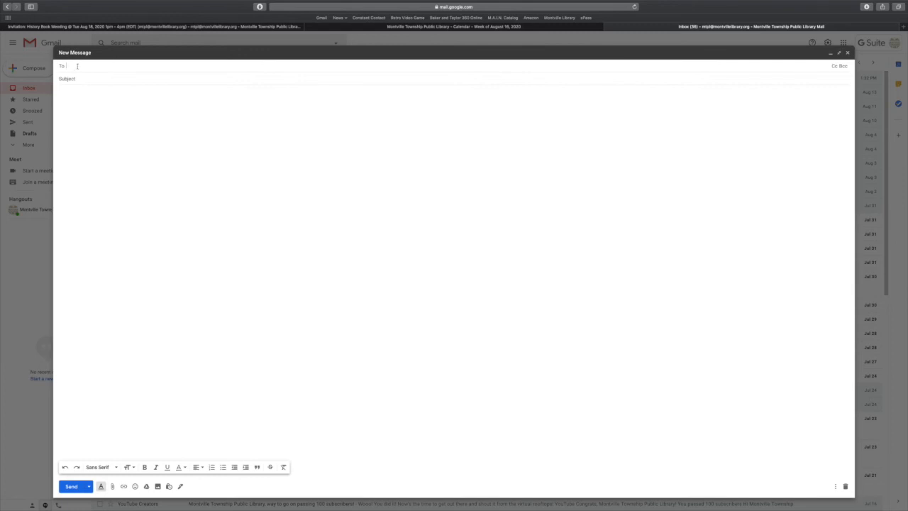
Step: Address the email to Montville Township Public Library, adding the library as Cc and Bcc recipient too
text(mtpl)
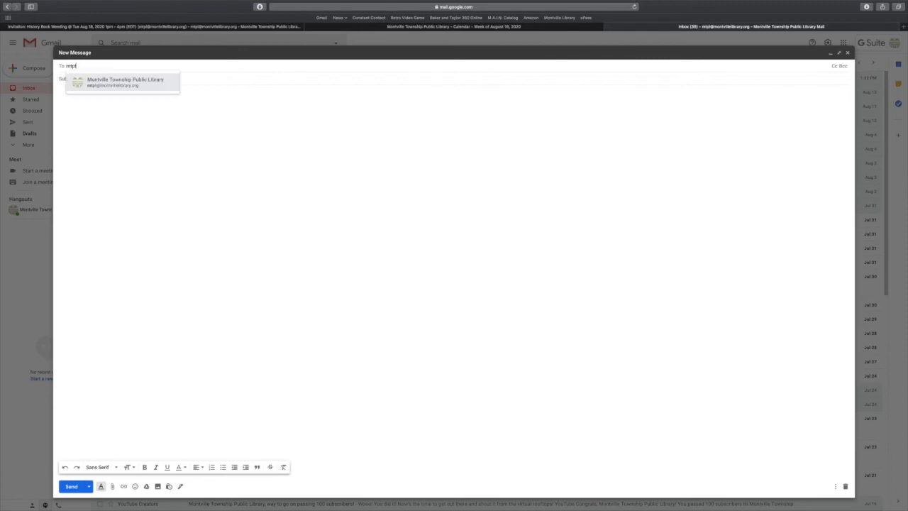
click(84, 84)
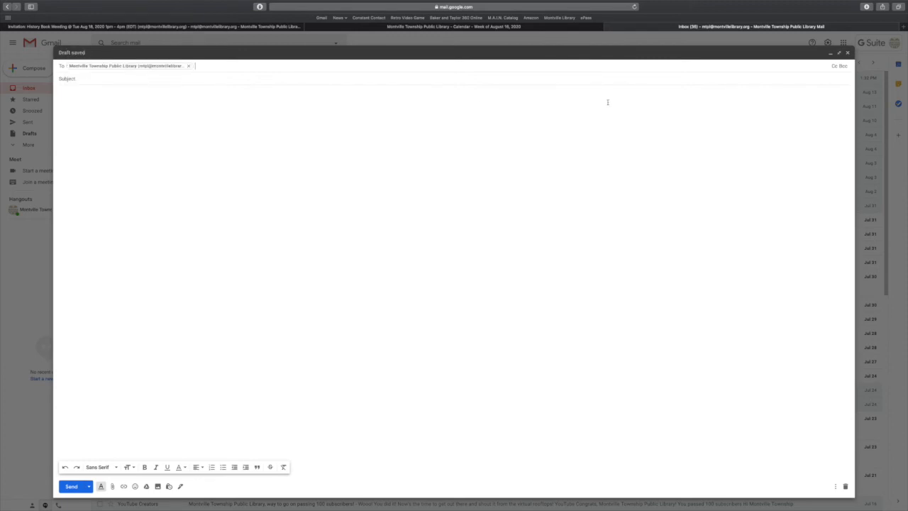
click(834, 66)
text(mtpl)
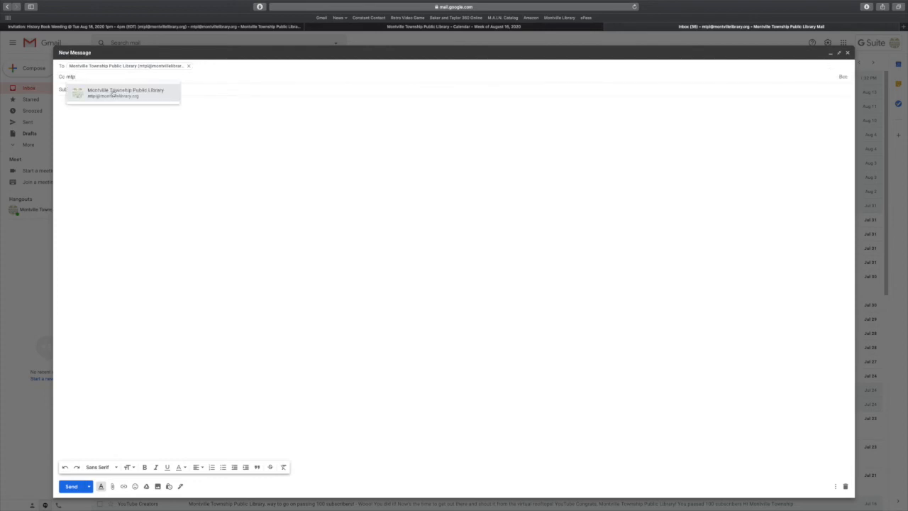
click(113, 101)
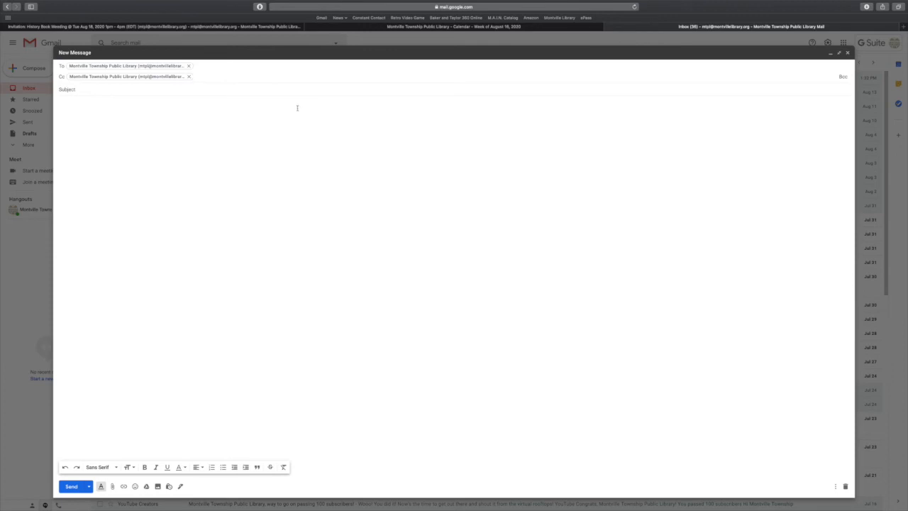
click(838, 77)
text(m)
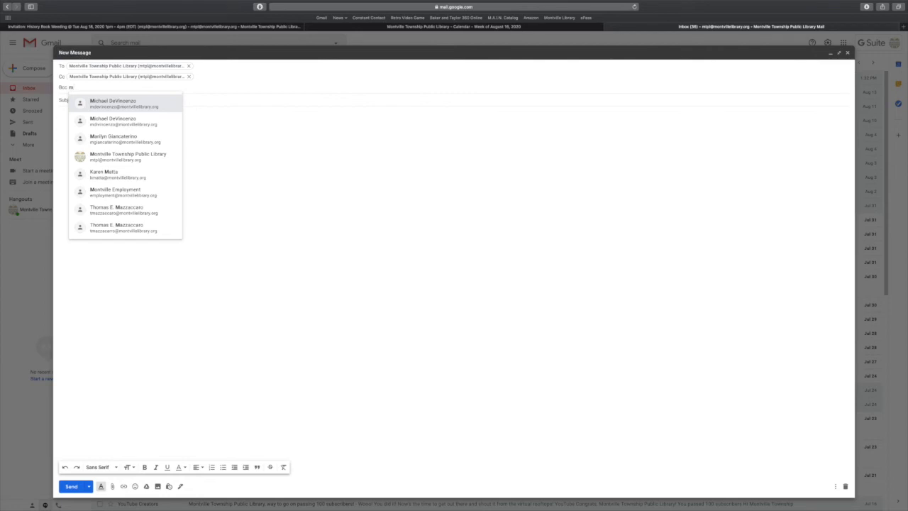
click(117, 157)
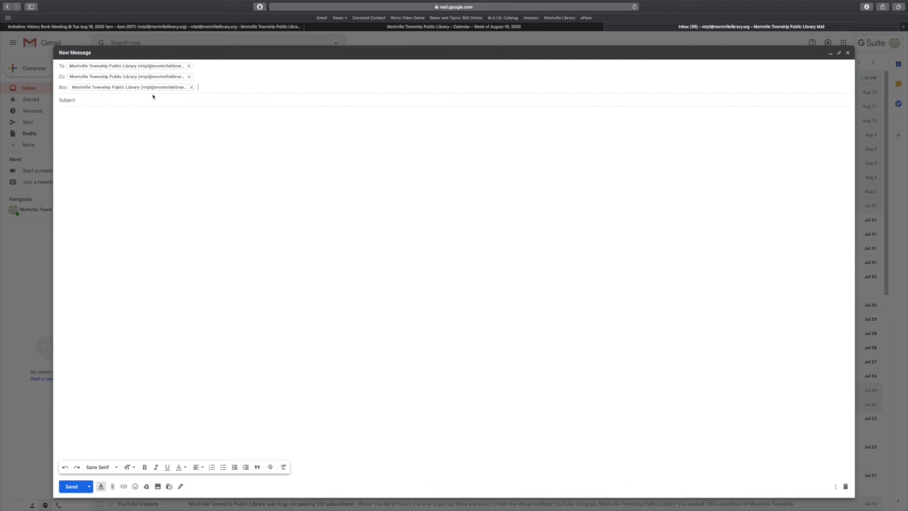
Step: Give the email the subject Test and fill its body with a line of random letters
click(104, 101)
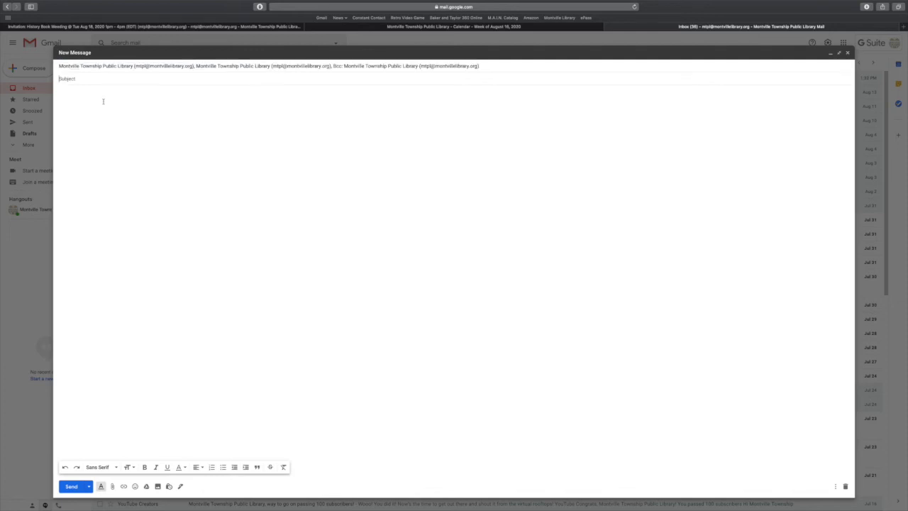
text(Test)
key(Tab)
text(fafak;dfjakfljdafkl;ajfdkafjdaki;fd;dkajfd;afjafk)
text(fkda;lkfjakl;jadklfjad;f)
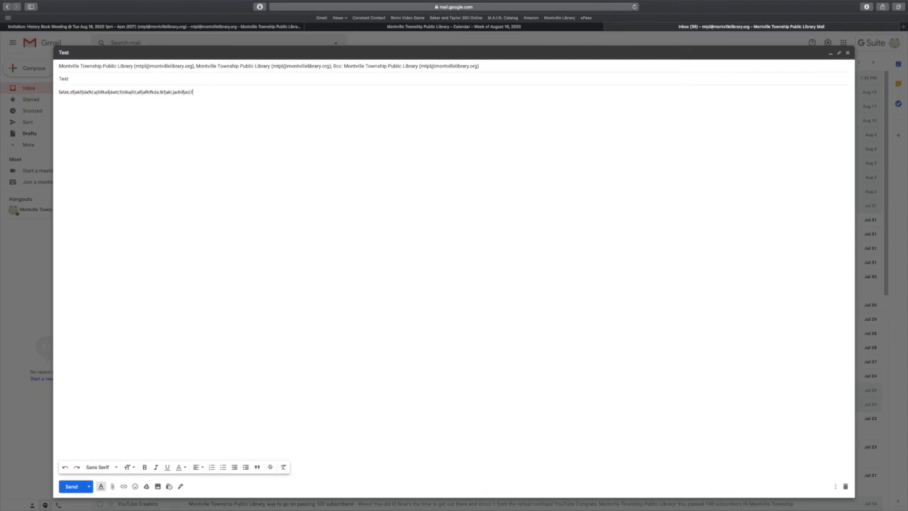
Step: Format the whole body line as bold, italic and underlined in the Georgia font
drag(204, 92, 71, 87)
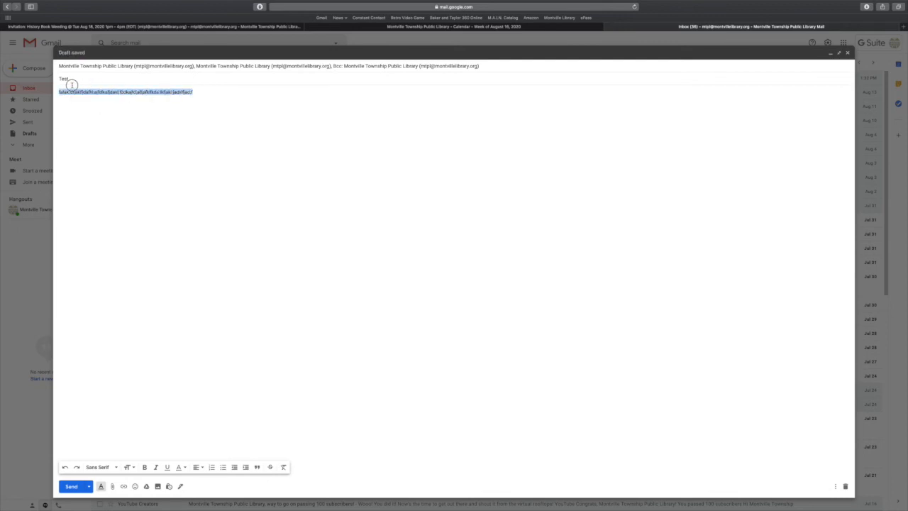
click(144, 468)
click(155, 467)
click(168, 468)
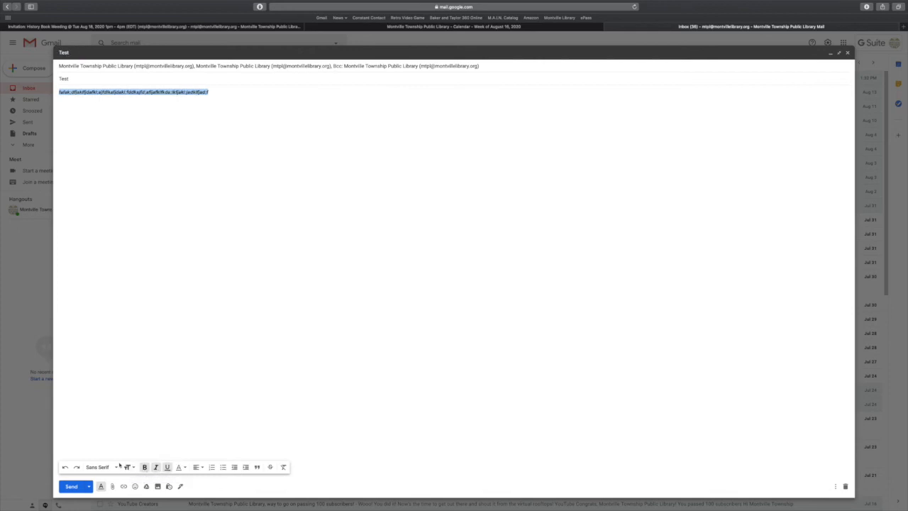
click(107, 468)
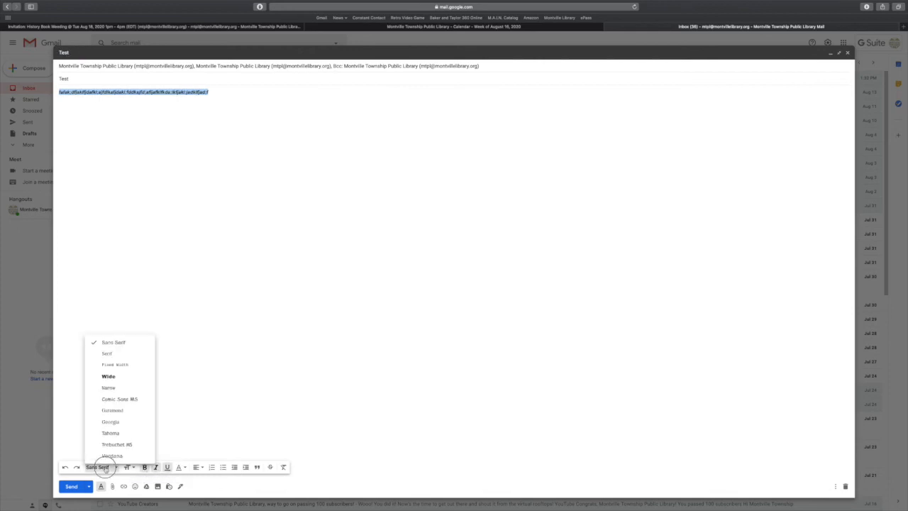
click(118, 421)
Step: Try the Huge text size on the body line and return it to Normal
click(128, 467)
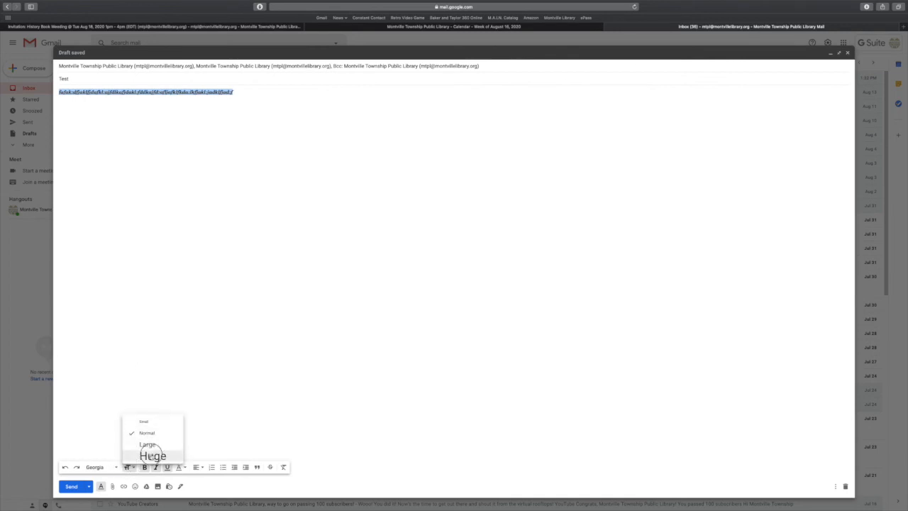
click(151, 455)
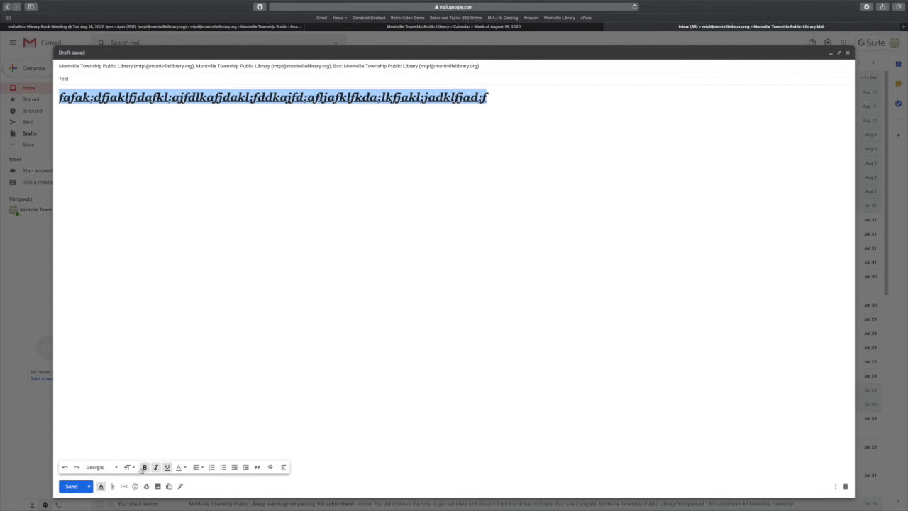
click(129, 467)
click(146, 433)
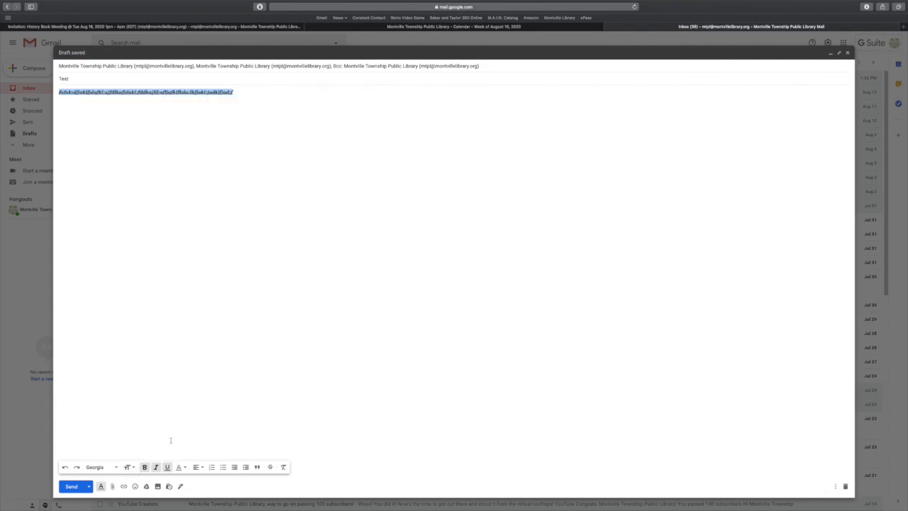
Step: Try centre and right alignment on the body line and return it to left alignment
click(199, 468)
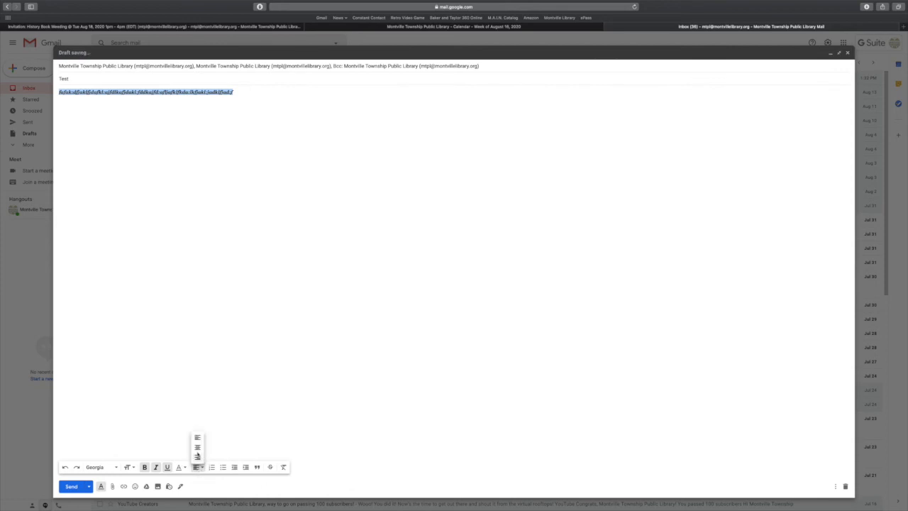
click(196, 446)
click(199, 467)
click(198, 458)
click(199, 466)
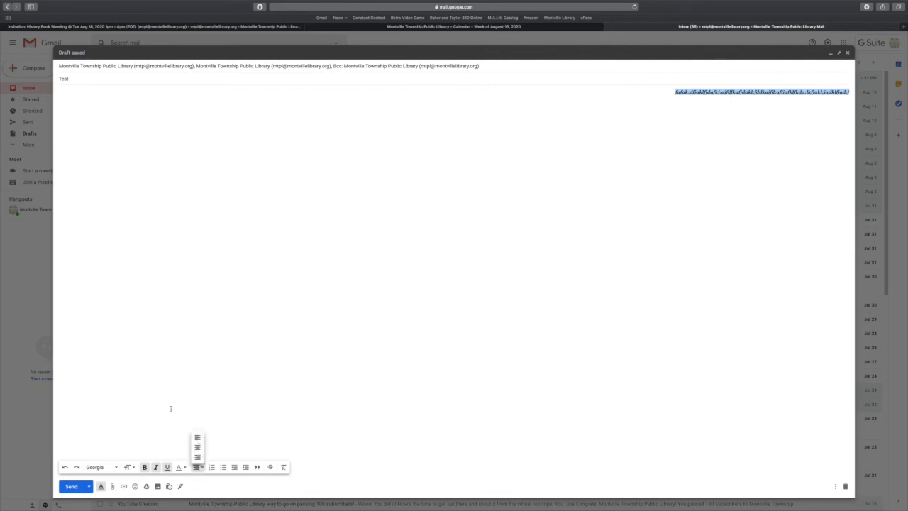
click(197, 437)
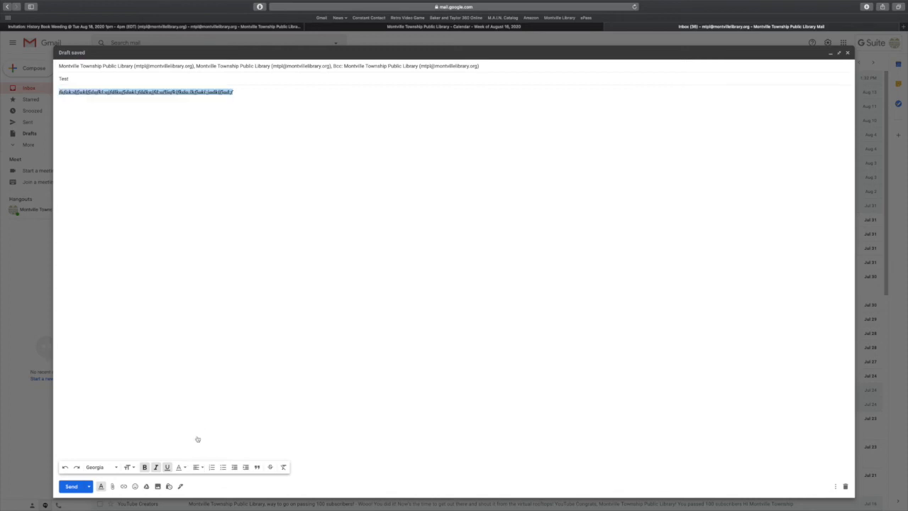
Step: Try orange text on the body line, replace it with blue, and give the line a green background
click(179, 466)
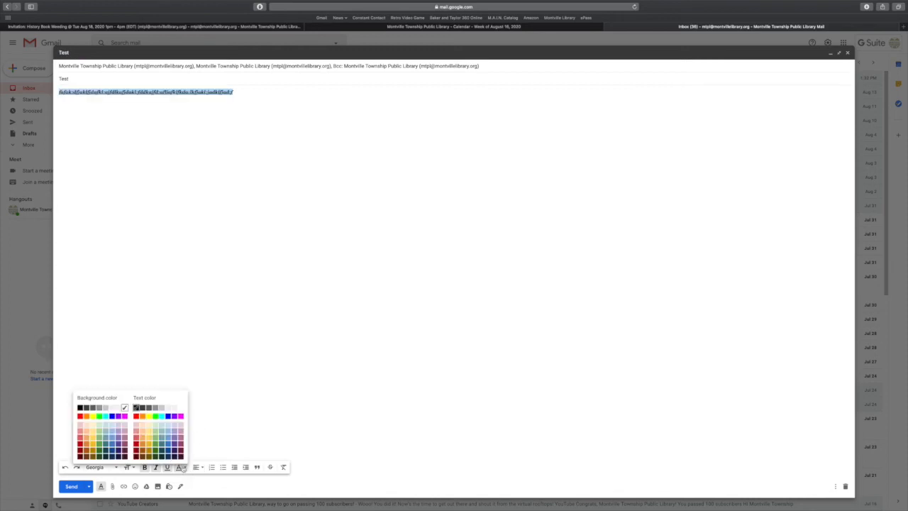
click(142, 424)
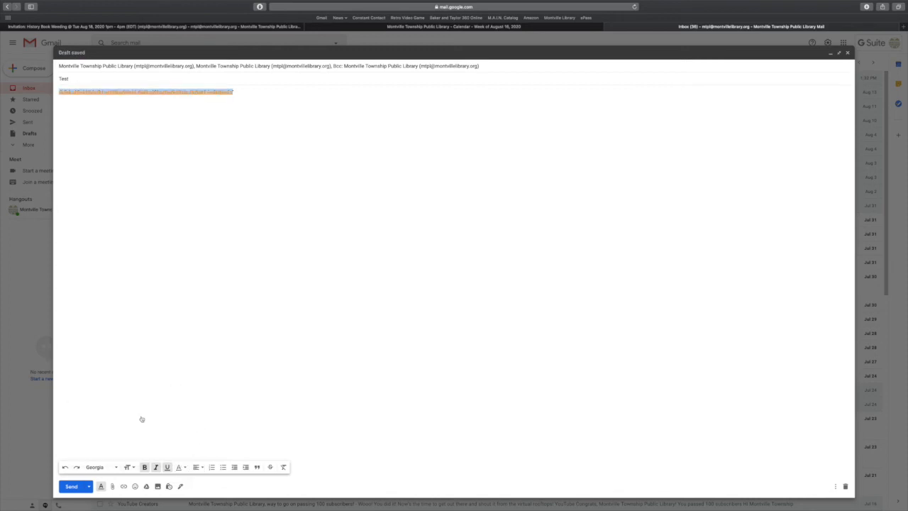
click(200, 467)
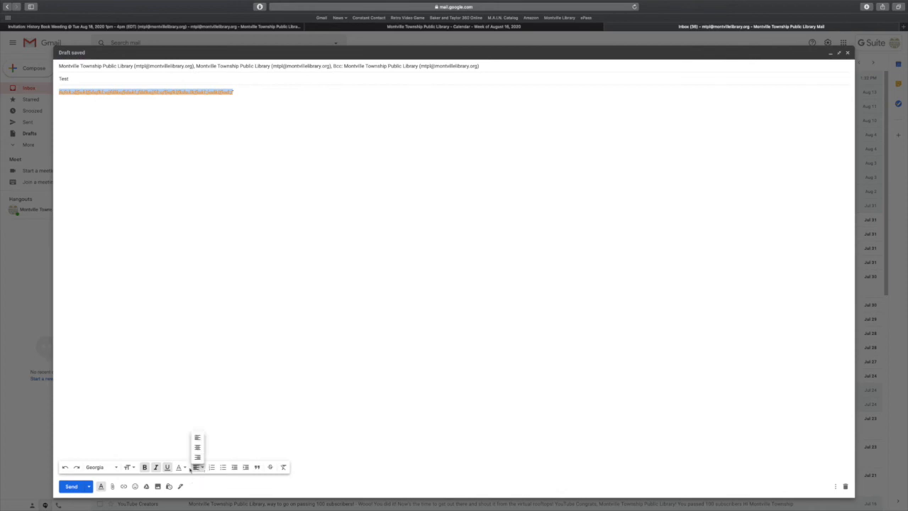
click(179, 466)
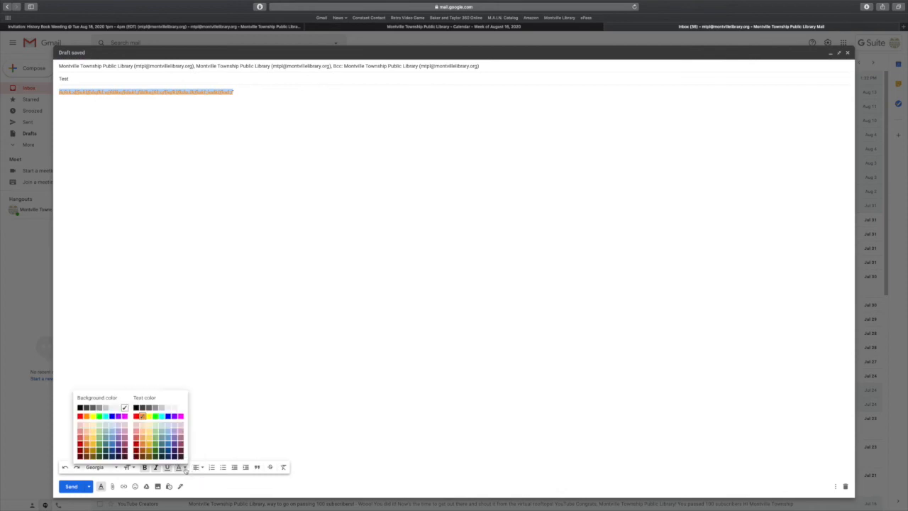
click(168, 417)
click(185, 468)
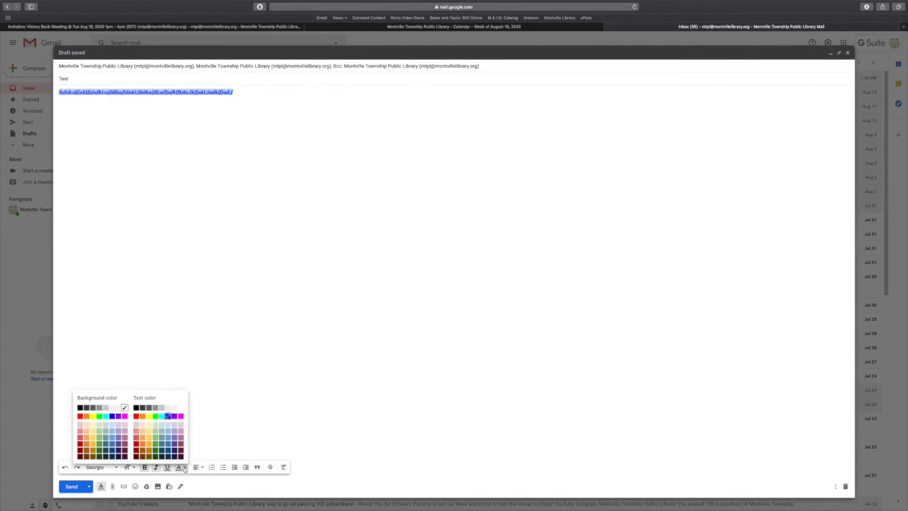
click(105, 417)
click(244, 217)
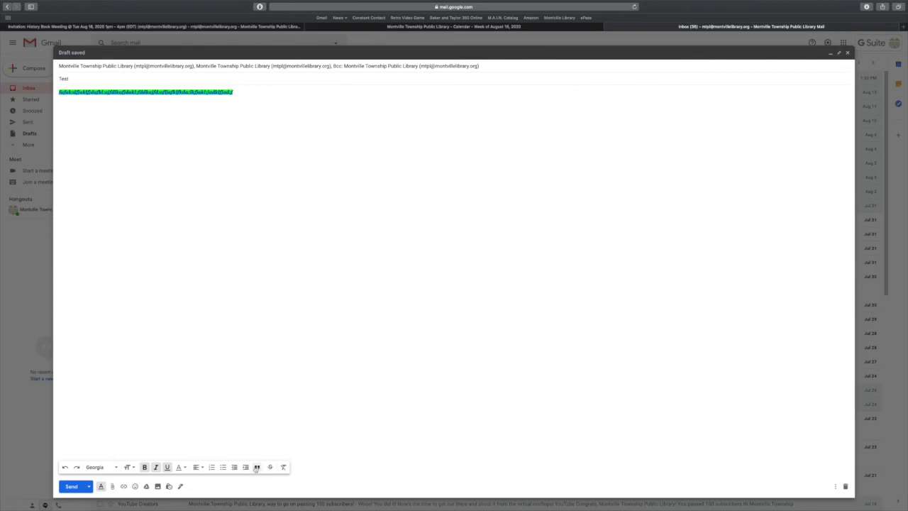
Step: Check the colour palette and the attachment file chooser, closing both without choosing anything
click(179, 468)
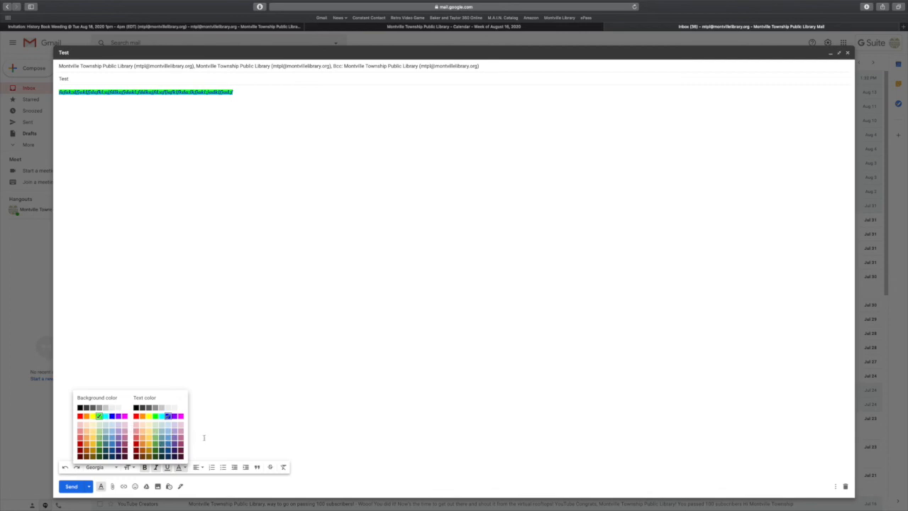
click(205, 438)
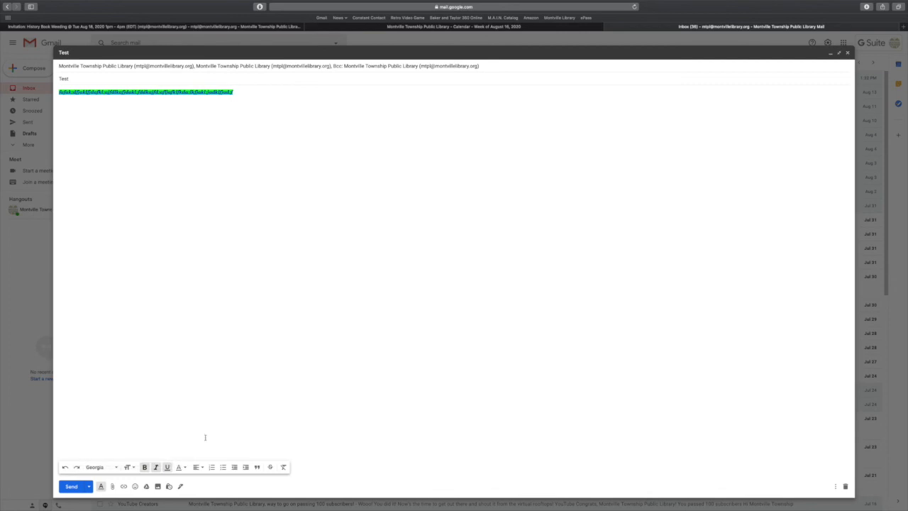
click(111, 487)
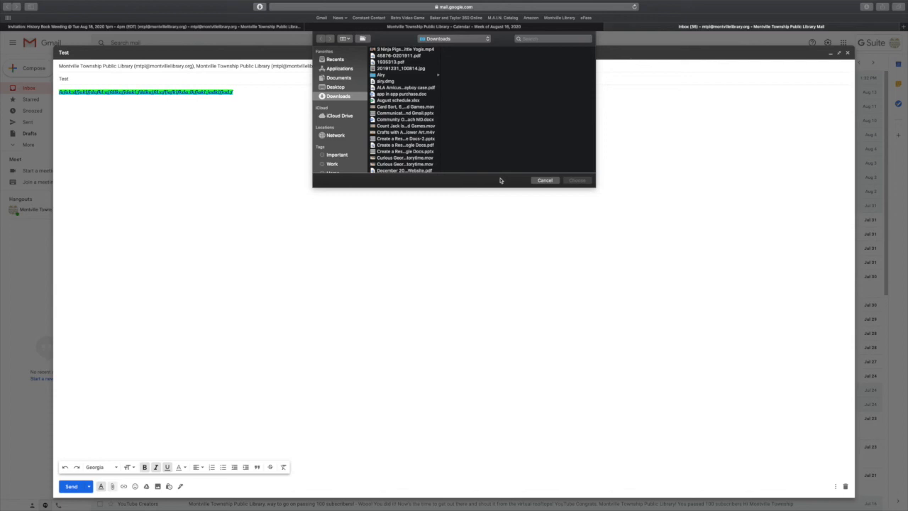
click(538, 183)
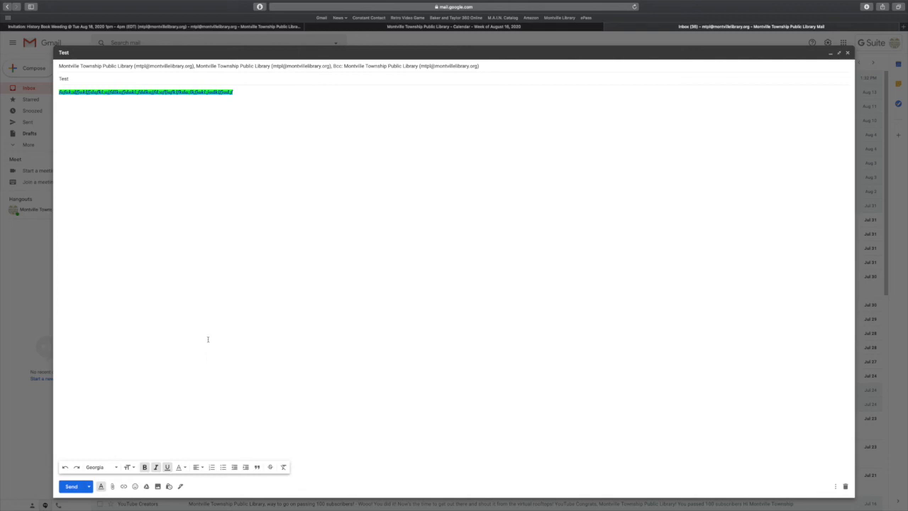
Step: Open the signature management settings from the email and close the draft's compose window
click(180, 487)
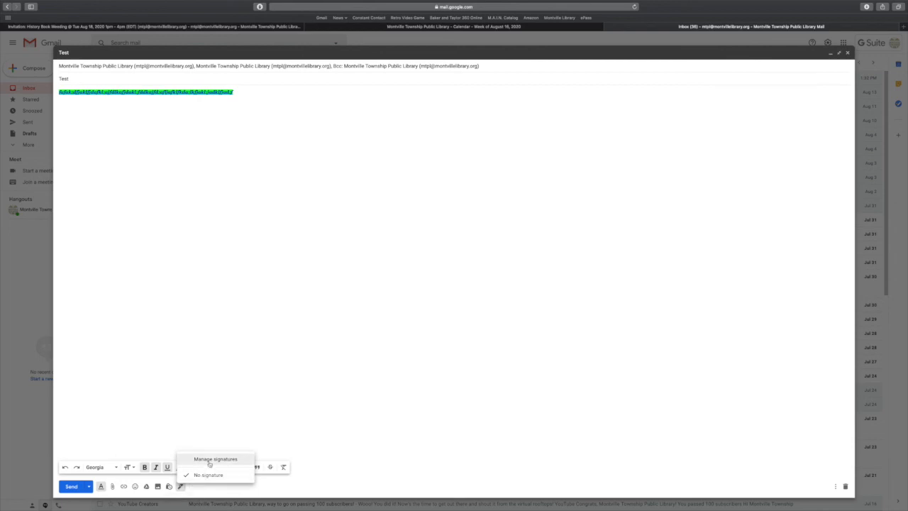
click(215, 459)
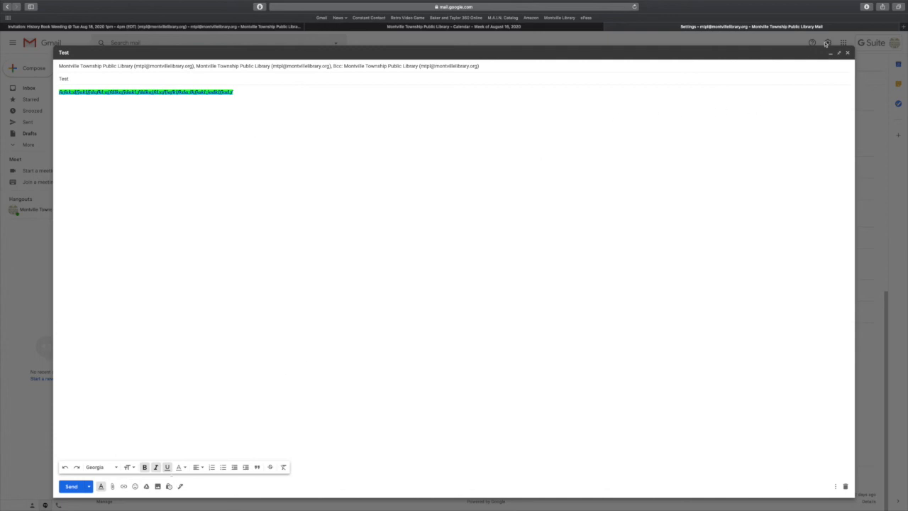
click(846, 53)
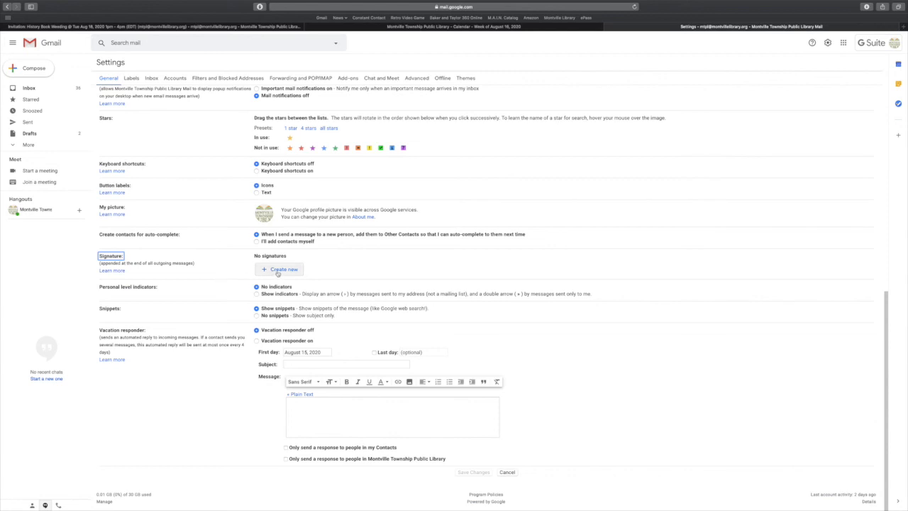
Step: Create a new signature named Default Signature
click(286, 271)
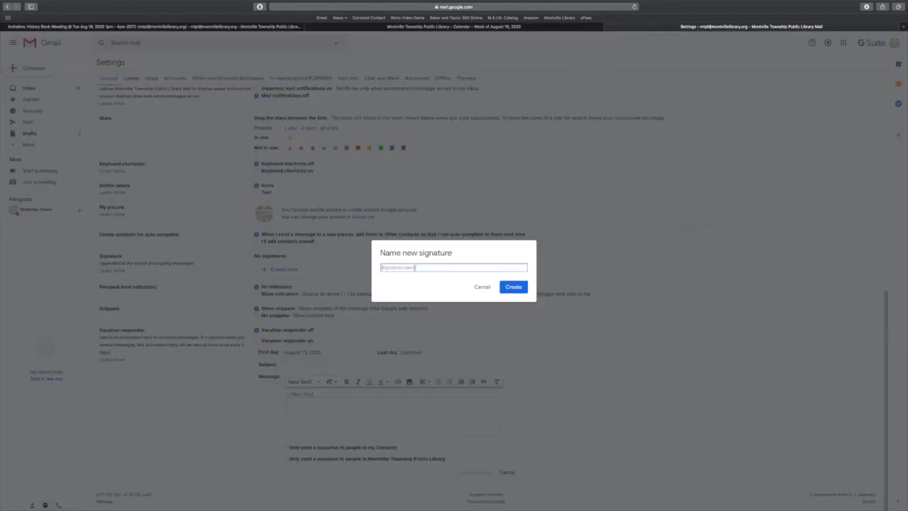
text(Default Signature)
click(520, 290)
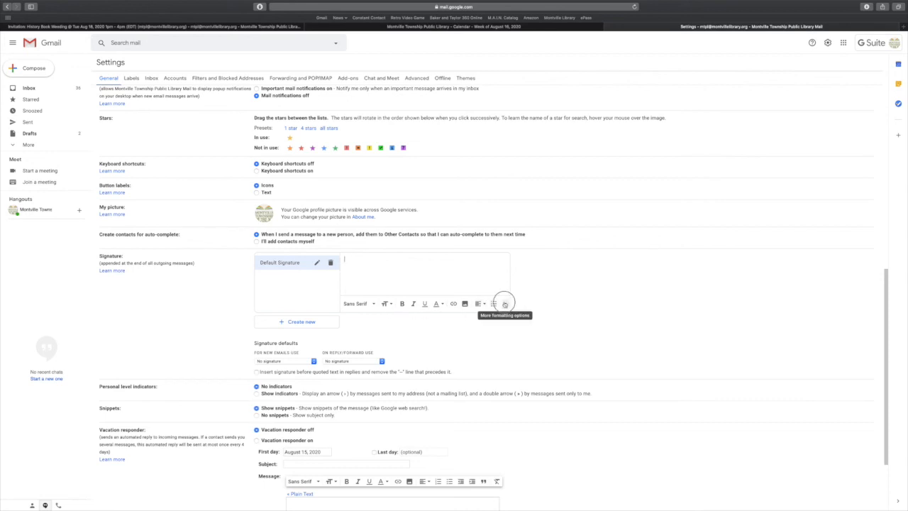
Step: Fill the signature with Montville Township Public Library, the library's postal address and its phone number on three separate lines
click(505, 304)
click(406, 262)
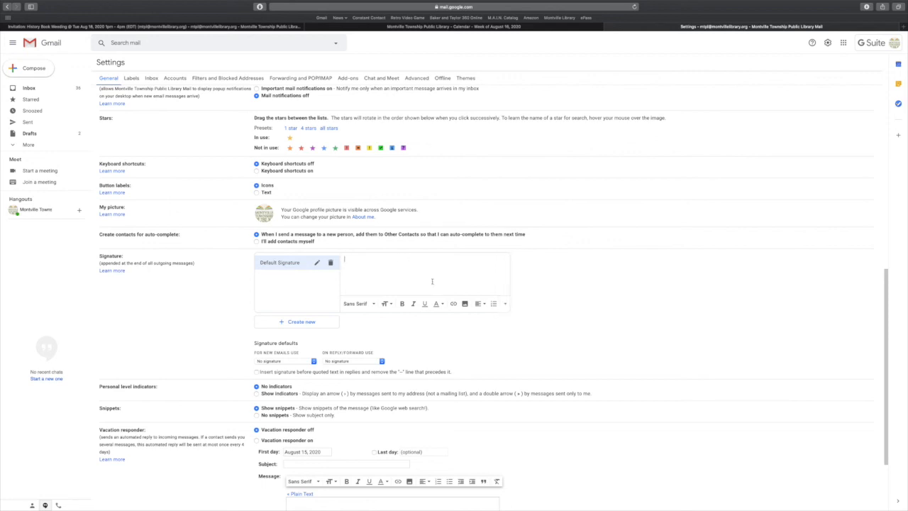
text(Montville Township Public Library)
key(Return)
text(90 Horseneck Road)
text(Montville NJ 07045)
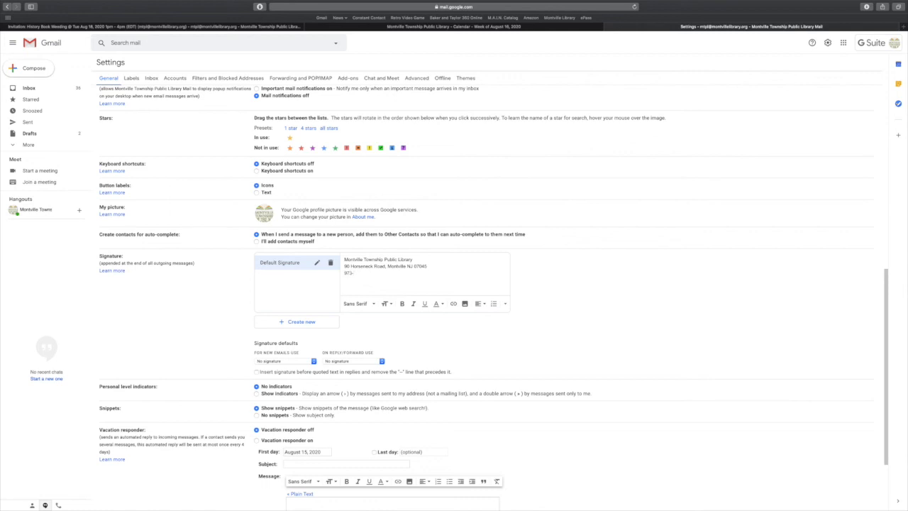
text(02-0900)
Step: Make the library name in the signature bold and the phone number italic
drag(412, 259, 344, 261)
click(402, 303)
click(380, 266)
drag(378, 272, 342, 273)
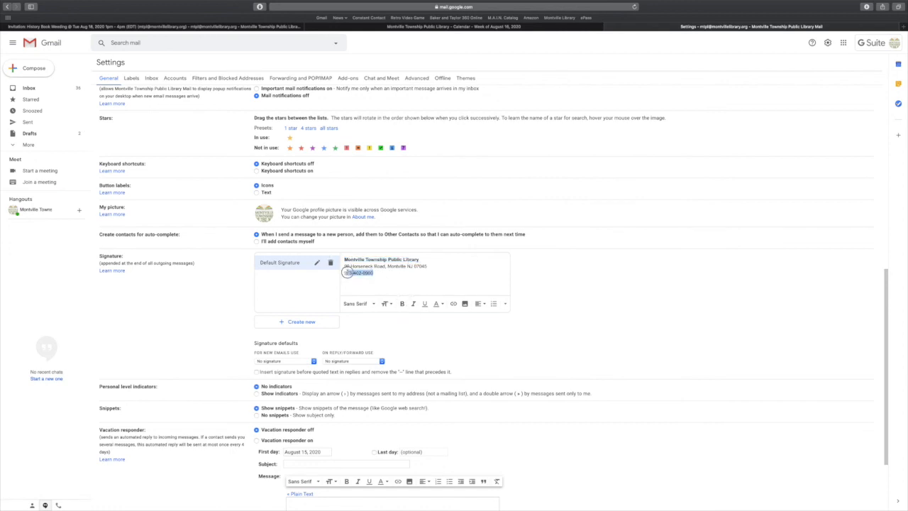
click(413, 303)
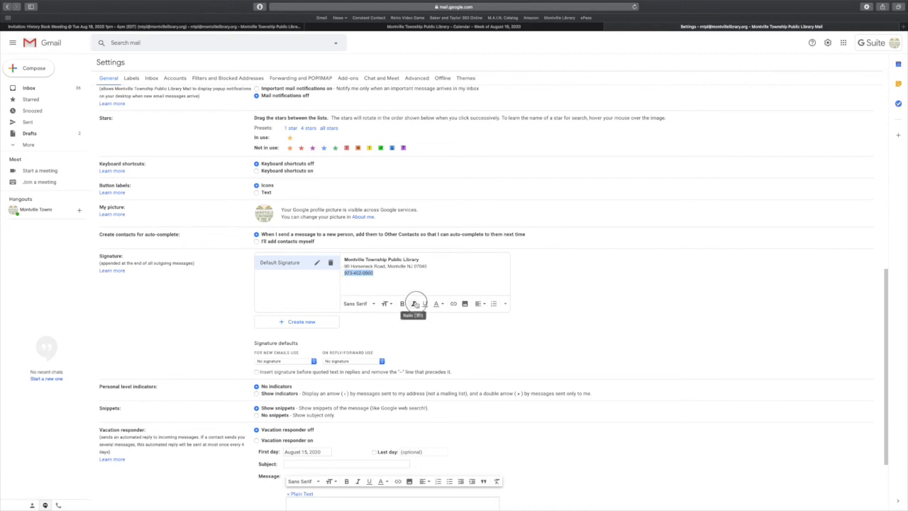
click(376, 275)
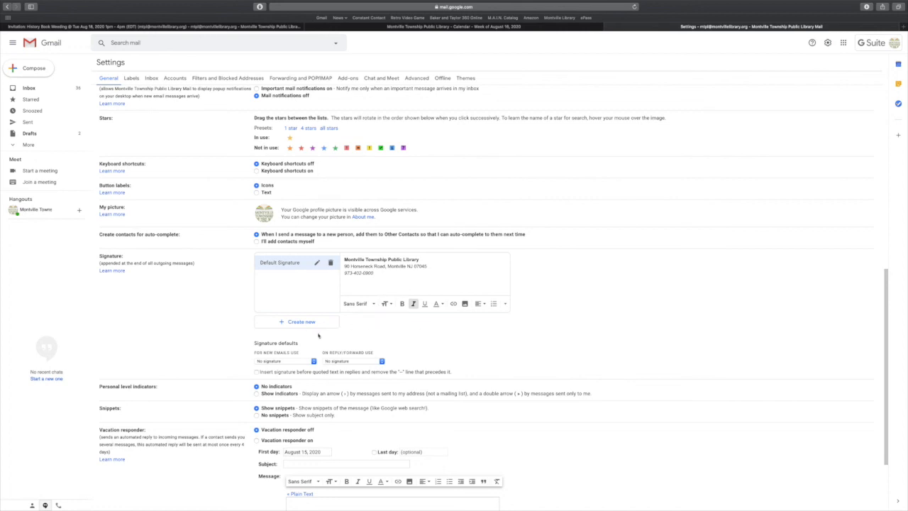
Step: Use Default Signature for new emails and save the settings changes
click(283, 361)
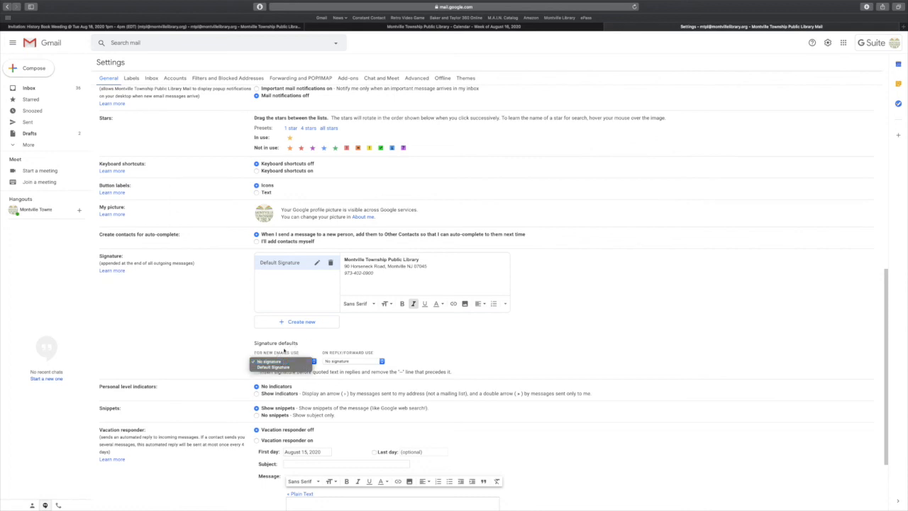
click(284, 347)
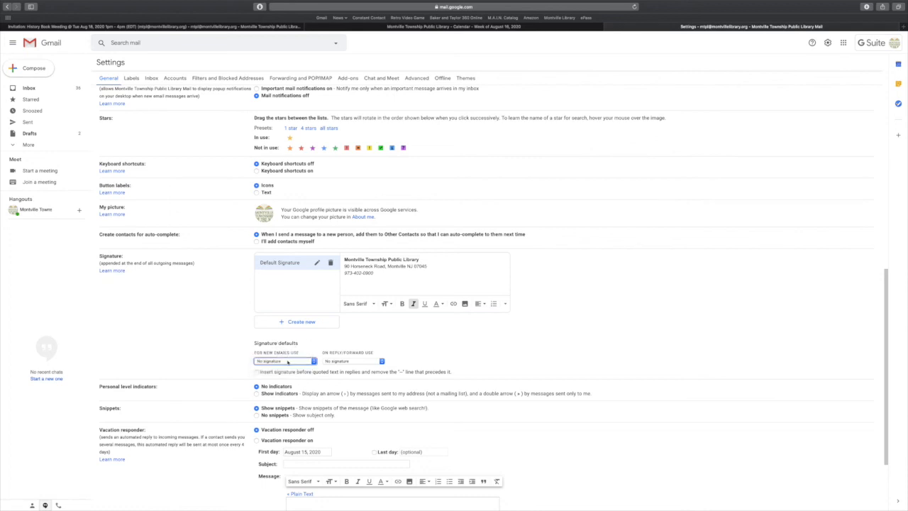
click(287, 361)
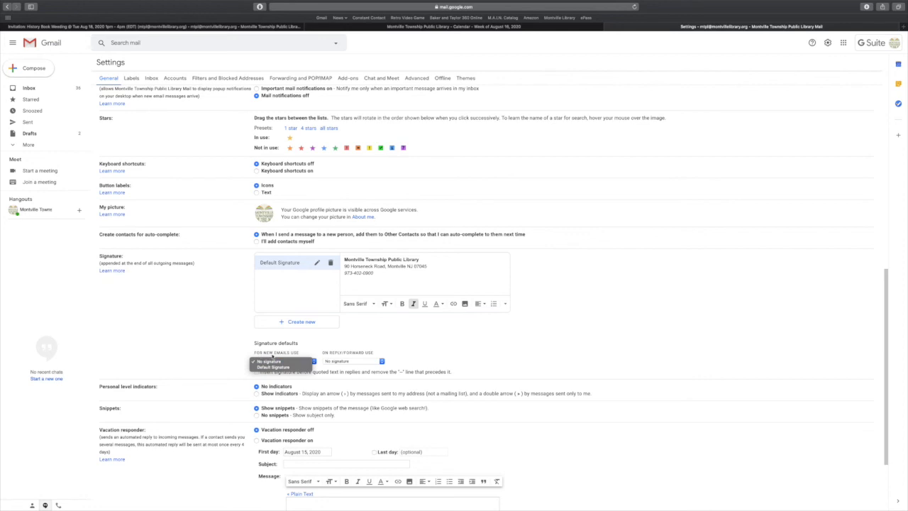
click(286, 367)
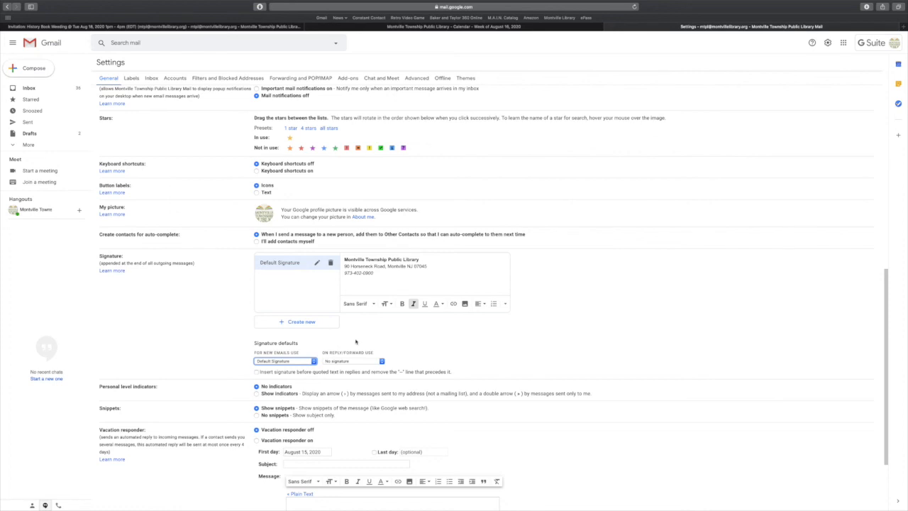
scroll(355, 342, down, 1)
scroll(355, 341, down, 4)
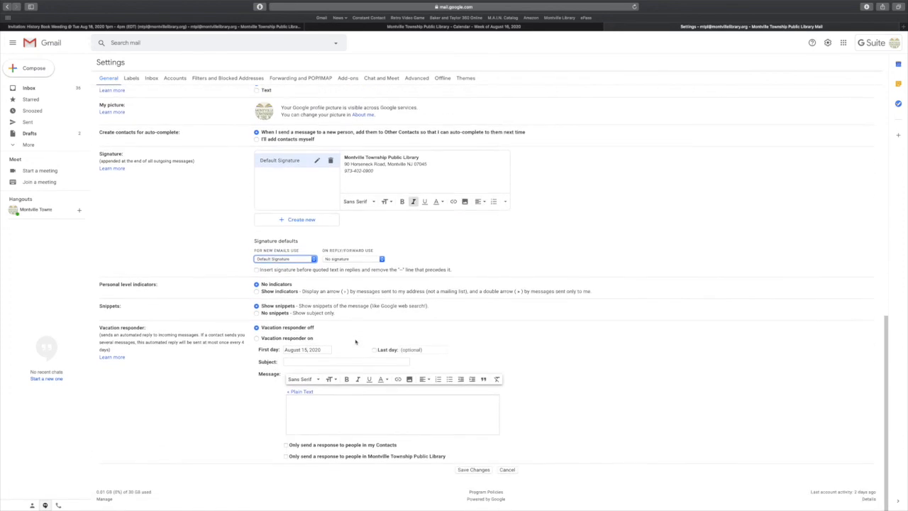
click(472, 472)
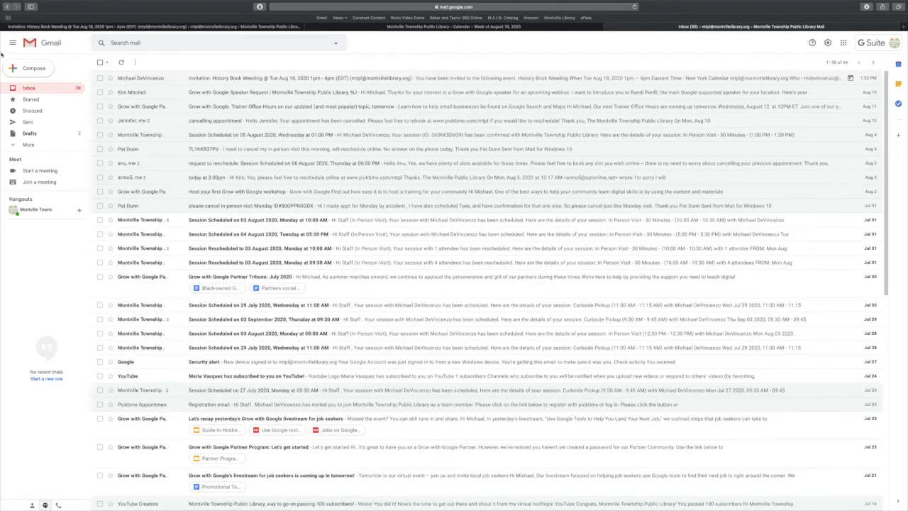
Step: Open a new message at full size to check the inserted signature, and close the message
click(28, 68)
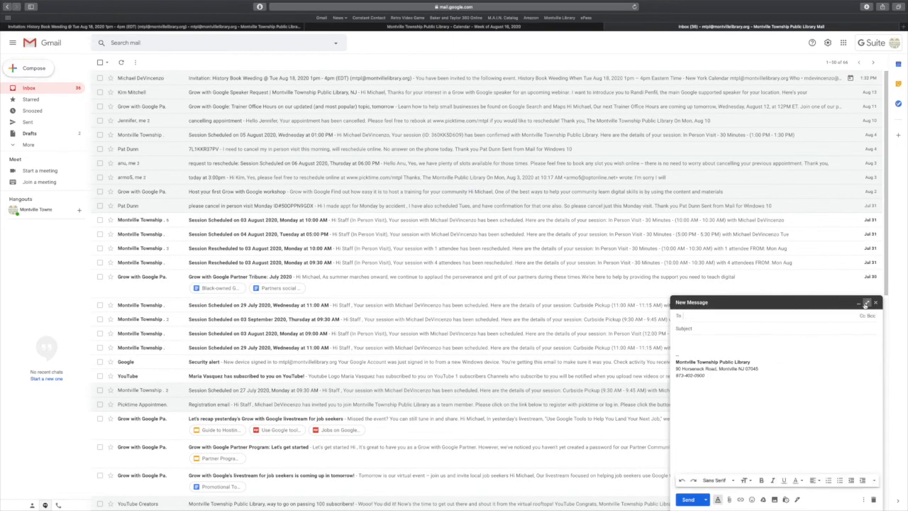
click(863, 303)
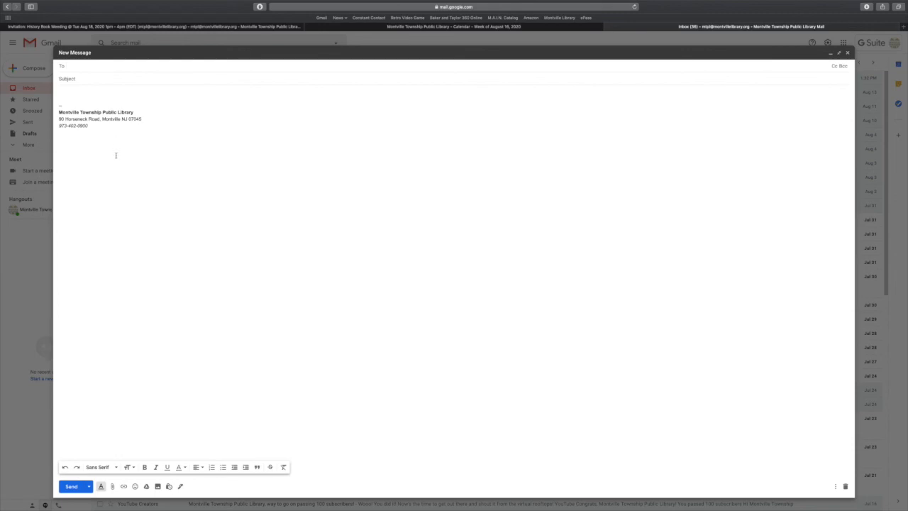
click(847, 52)
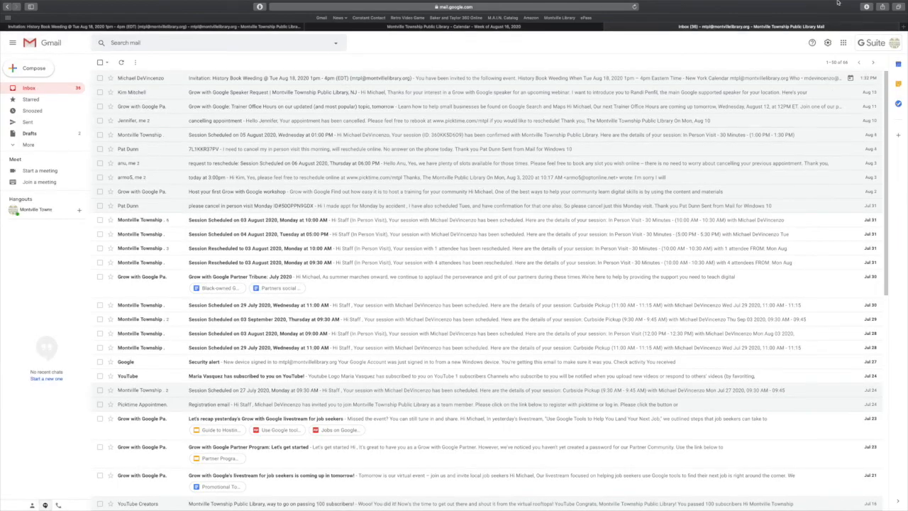